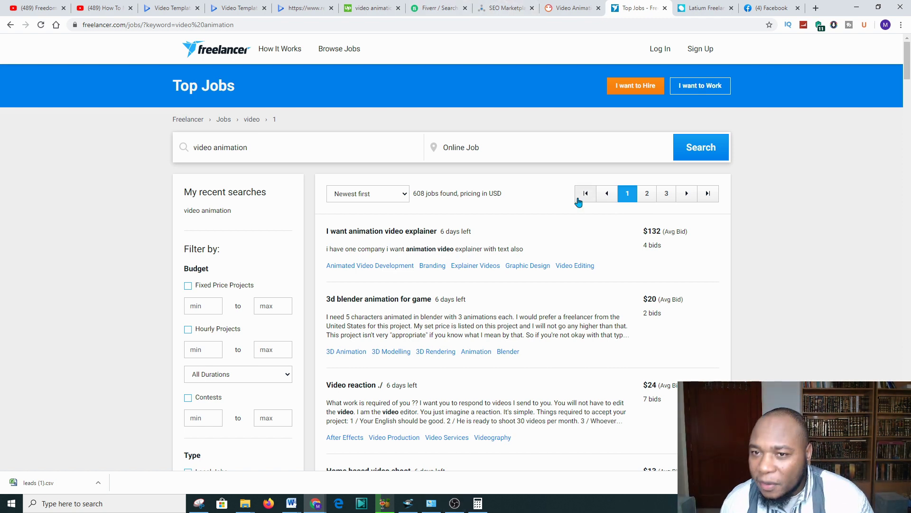
# - Switch to Latium and examine the Video & Animation project listings and their reward offers through to the last one
pyautogui.click(704, 8)
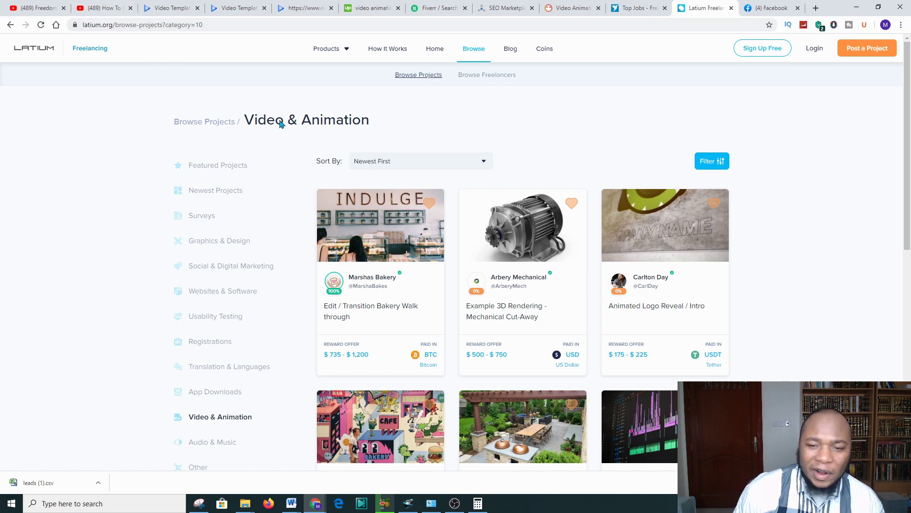
pyautogui.scroll(-6, 524, 273)
pyautogui.scroll(5, 524, 273)
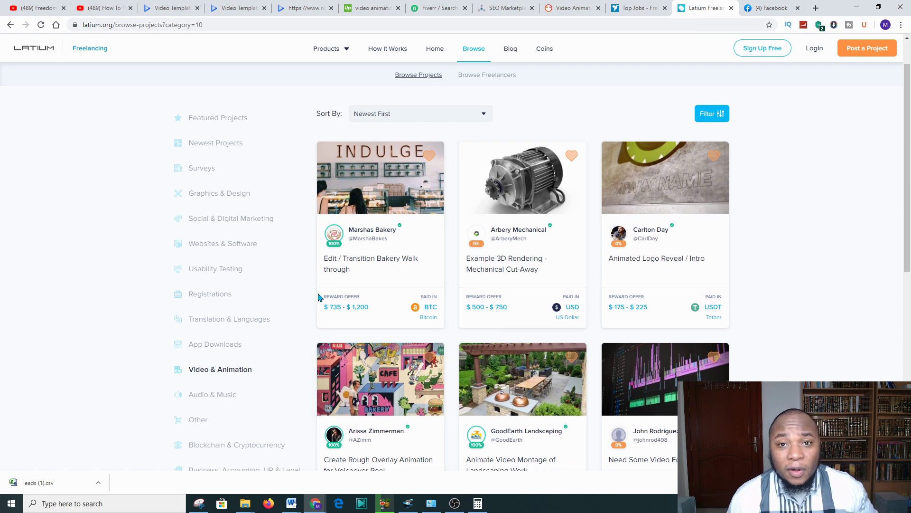
pyautogui.scroll(1, 325, 283)
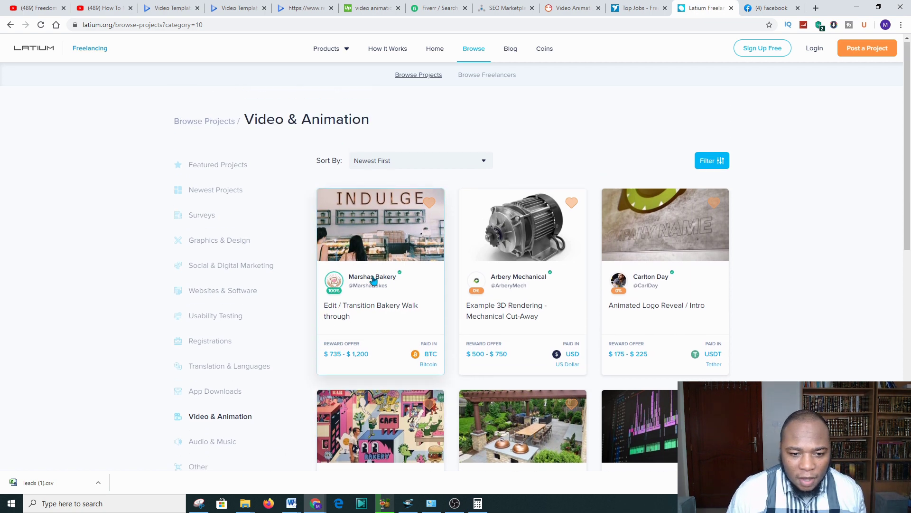
pyautogui.scroll(-2, 294, 266)
pyautogui.scroll(1, 267, 251)
pyautogui.scroll(1, 200, 419)
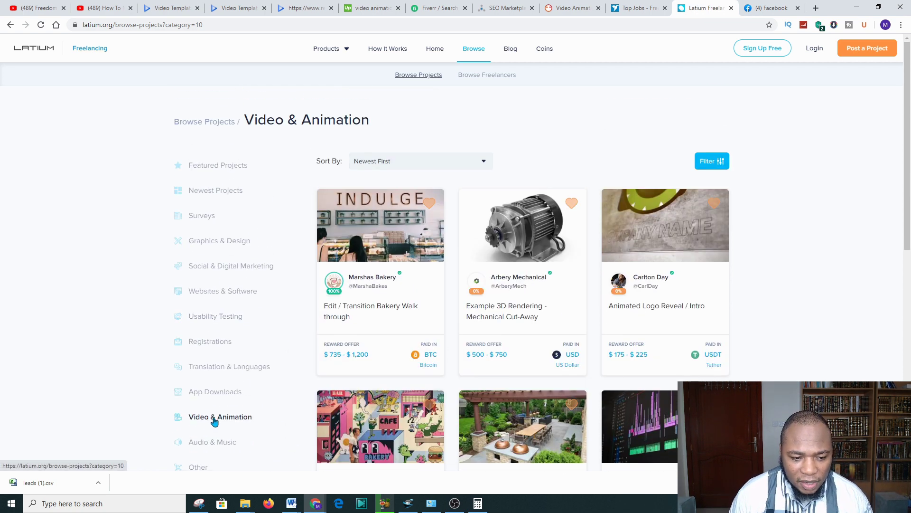
pyautogui.scroll(-2, 337, 285)
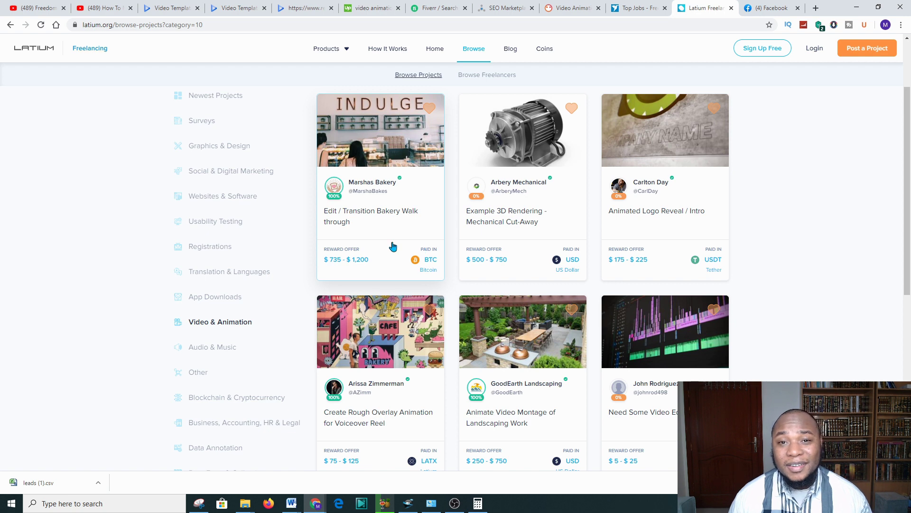
pyautogui.scroll(1, 379, 266)
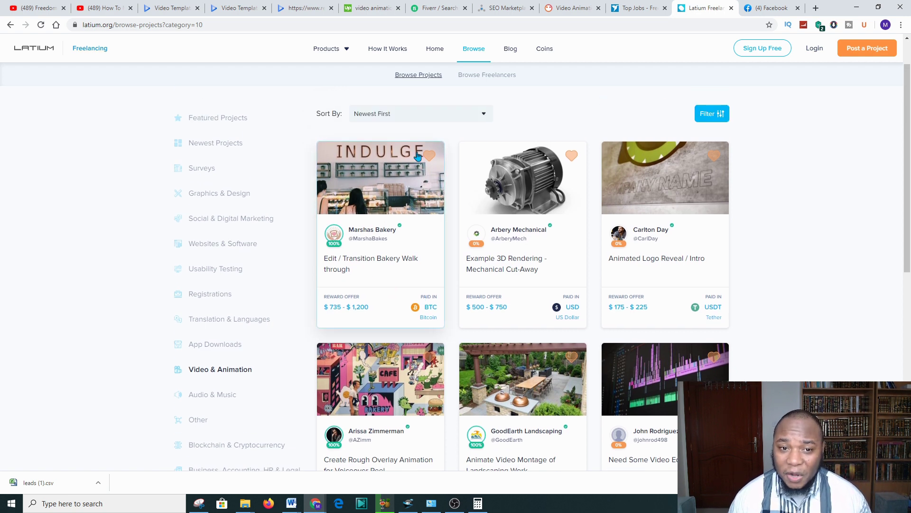
pyautogui.scroll(-2, 528, 271)
pyautogui.scroll(-7, 528, 272)
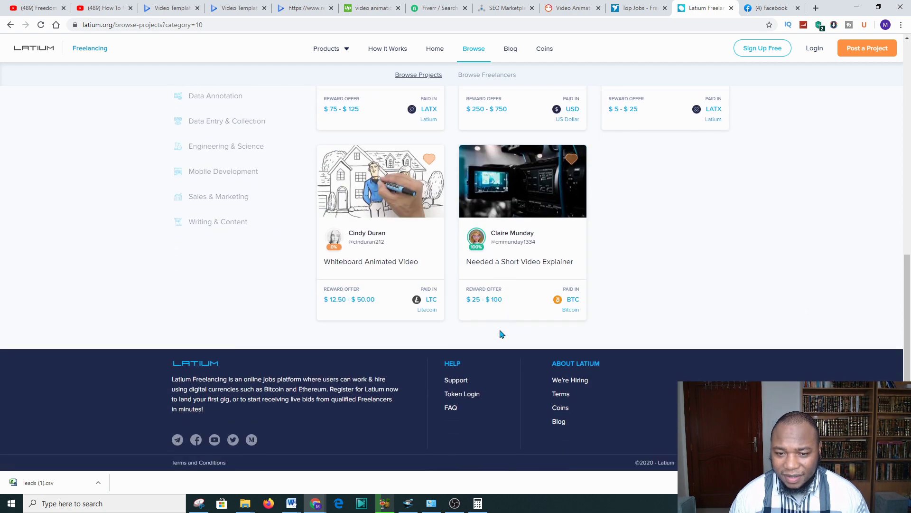
# - Revisit the Renderforest templates and the Latium listings, and look through Facebook's search results for video animation
pyautogui.click(167, 7)
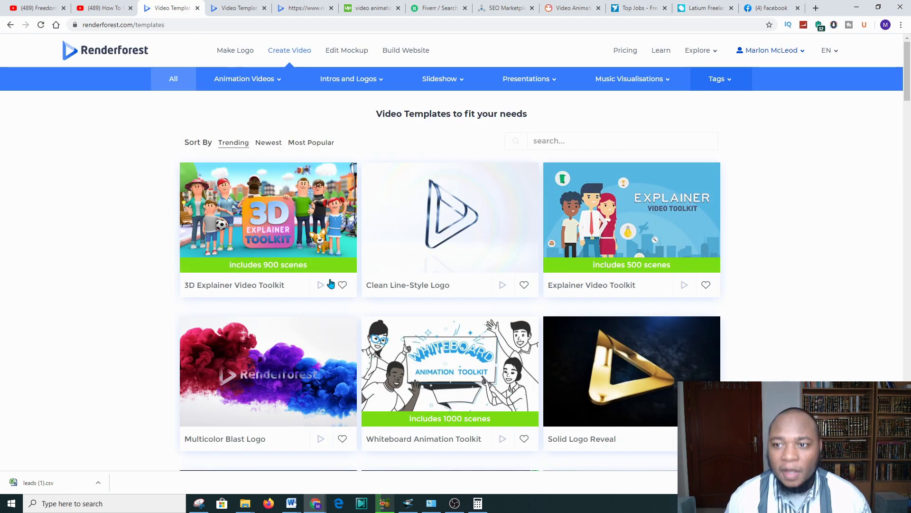
pyautogui.click(714, 7)
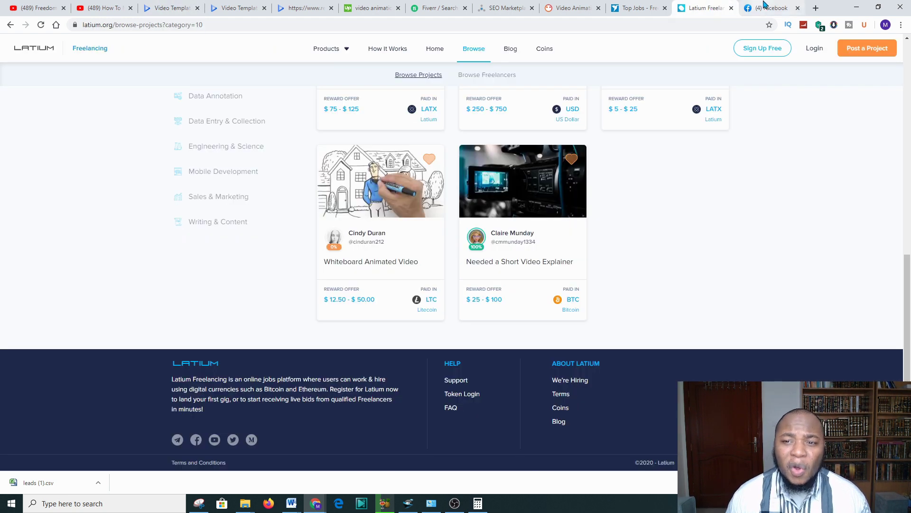
pyautogui.click(764, 8)
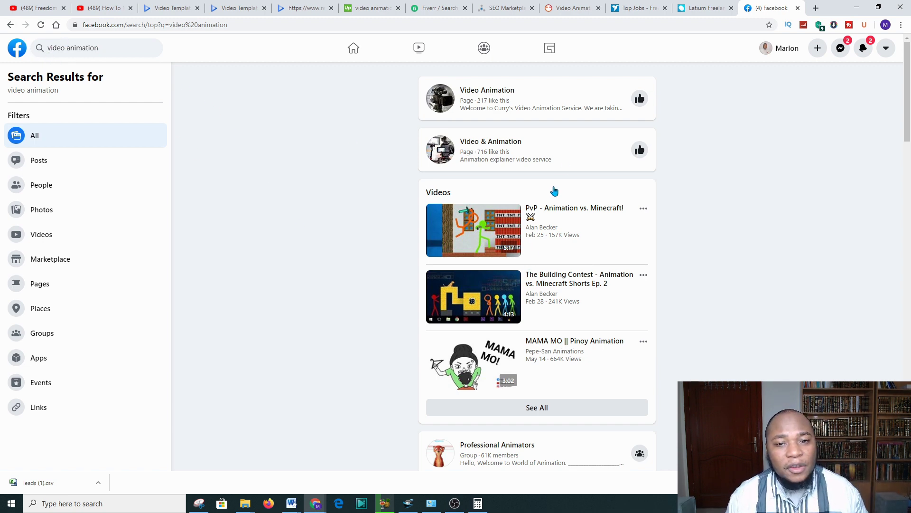
pyautogui.scroll(-9, 555, 191)
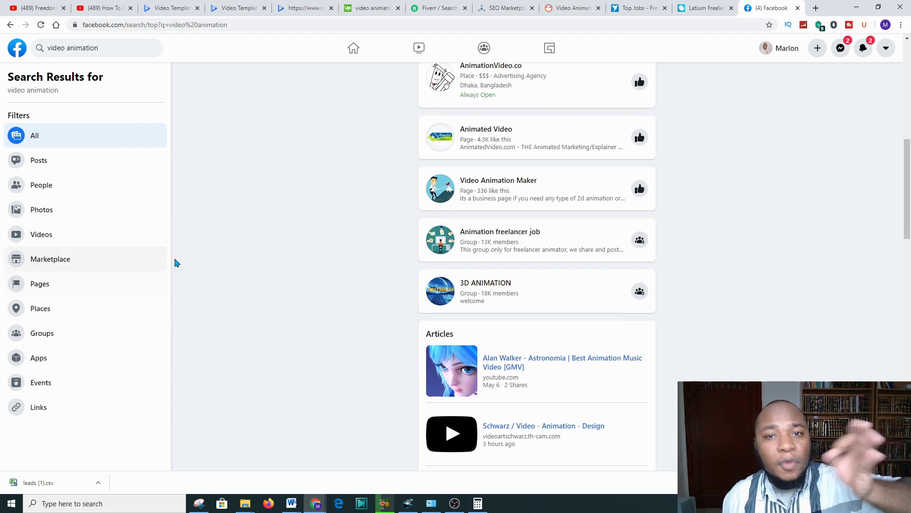
# - Review the video animation pages on PeoplePerHour, Upwork and Fiverr alongside the Renderforest templates
pyautogui.click(571, 5)
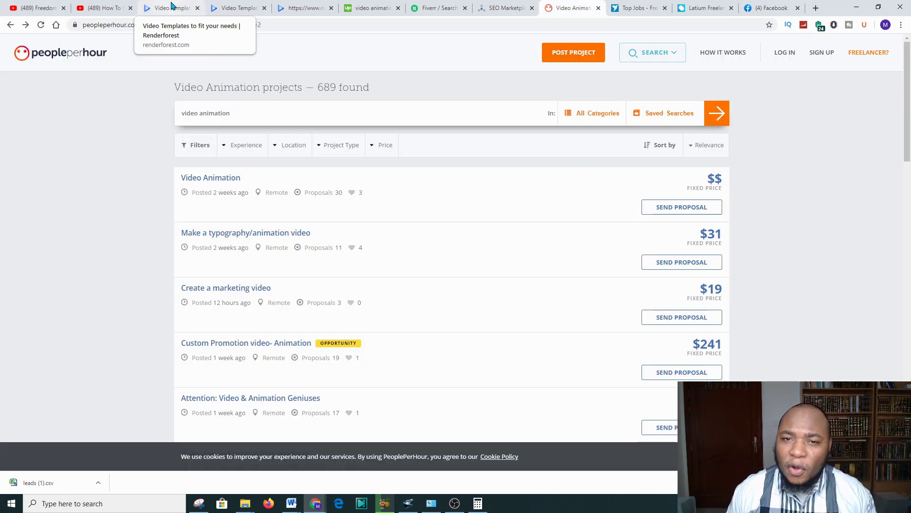
pyautogui.click(172, 6)
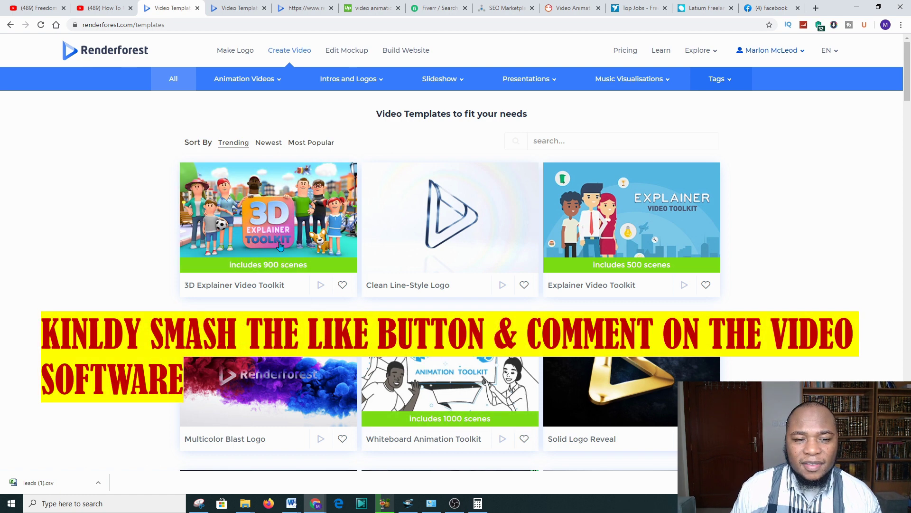
pyautogui.click(374, 7)
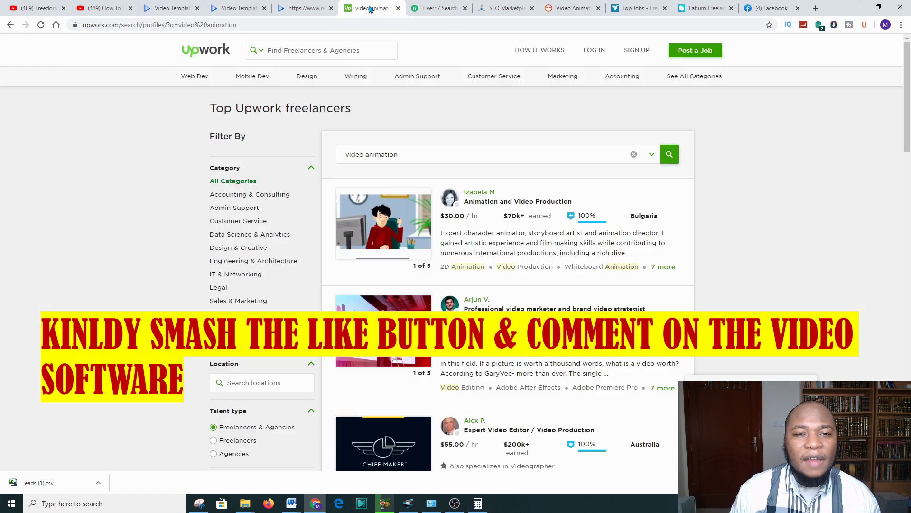
pyautogui.click(444, 9)
# - Return to Renderforest, open the 3D Explainer Video Toolkit template and play its preview video
pyautogui.click(169, 7)
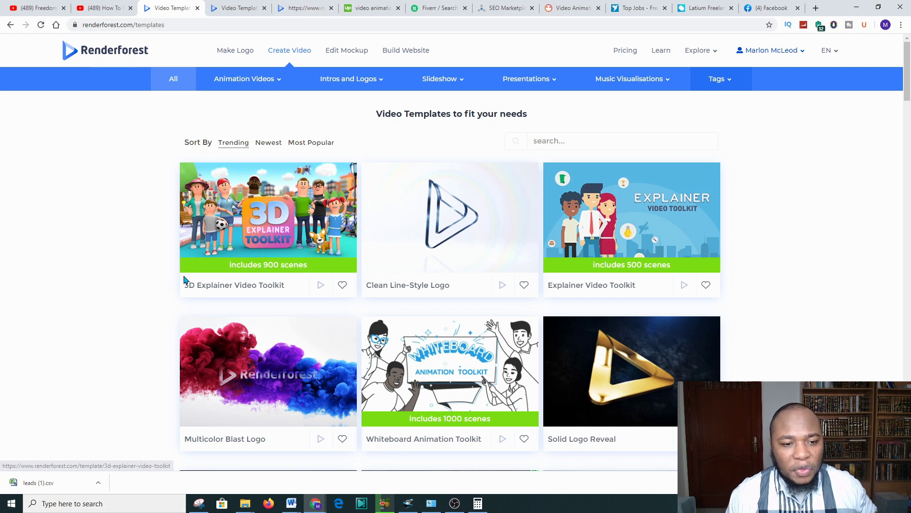
pyautogui.click(267, 200)
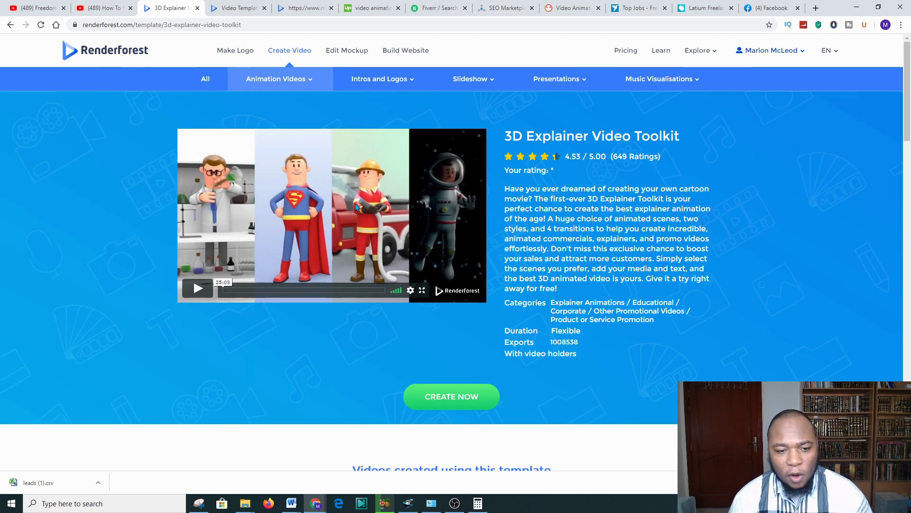
pyautogui.click(196, 288)
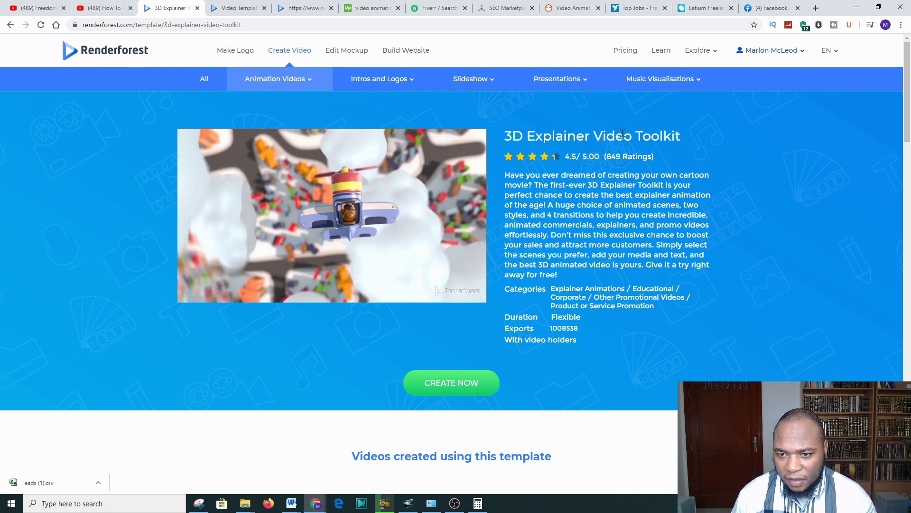
# - Create a new video from the template with the Add scene option and insert the "Man shaking his empty piggy bank" scene
pyautogui.click(444, 382)
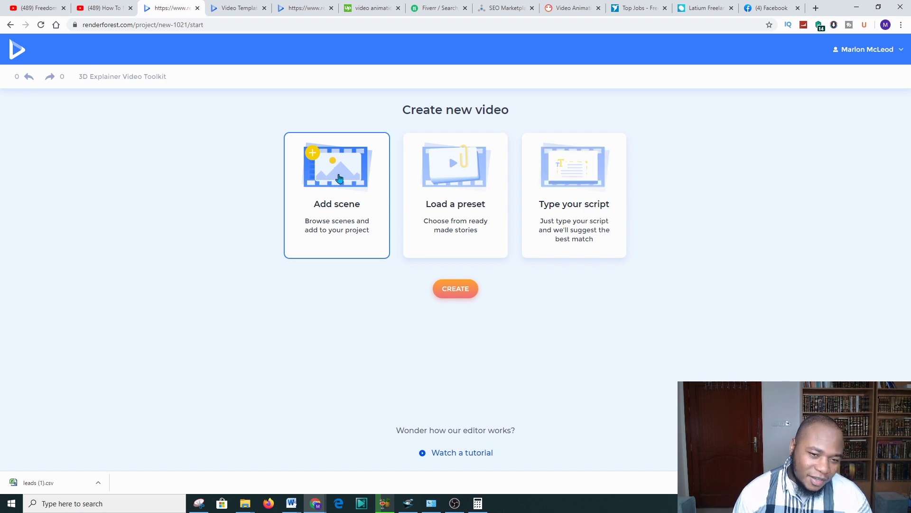
pyautogui.click(458, 289)
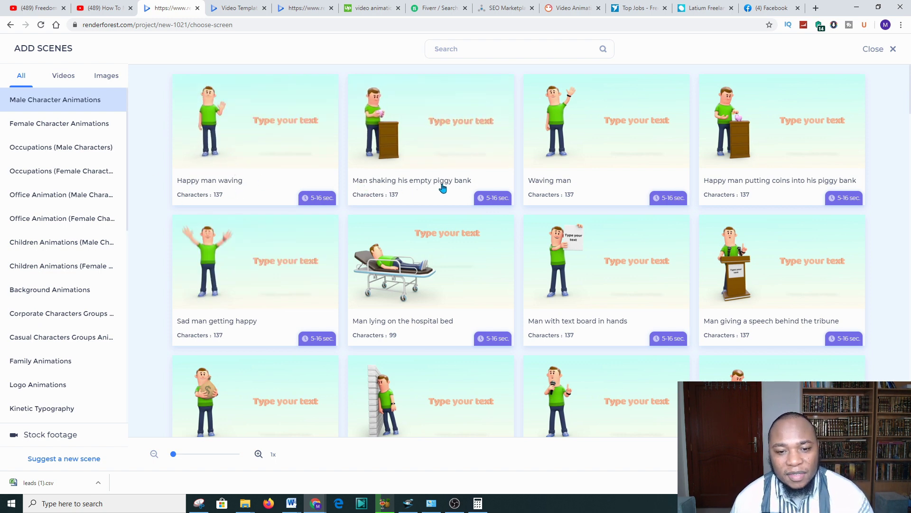
pyautogui.scroll(-4, 633, 237)
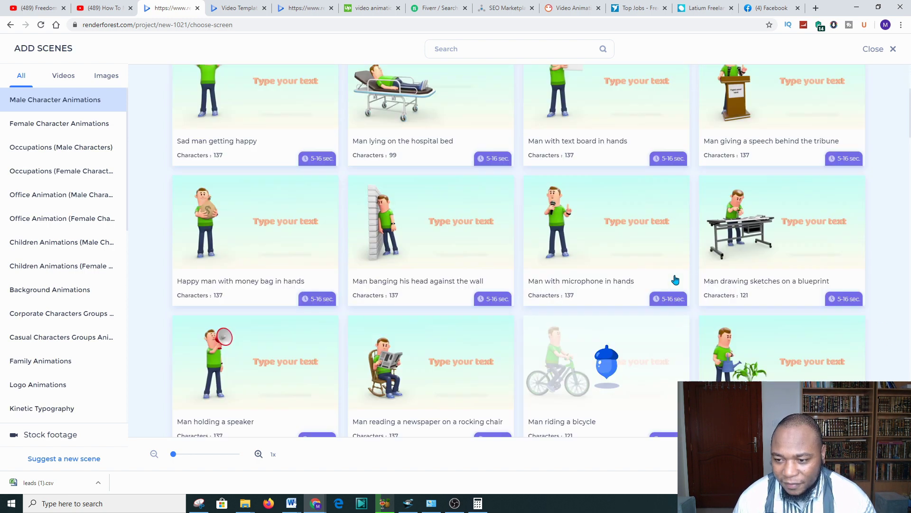
pyautogui.scroll(4, 674, 279)
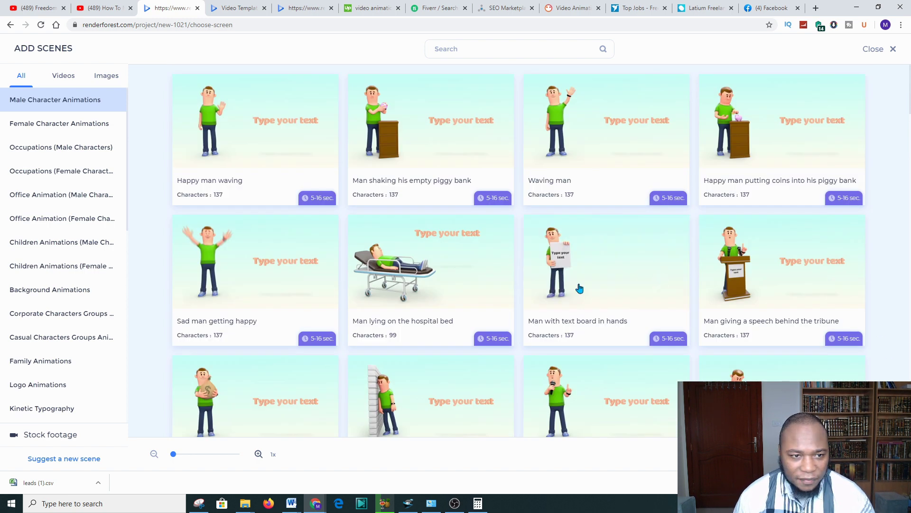
pyautogui.click(461, 124)
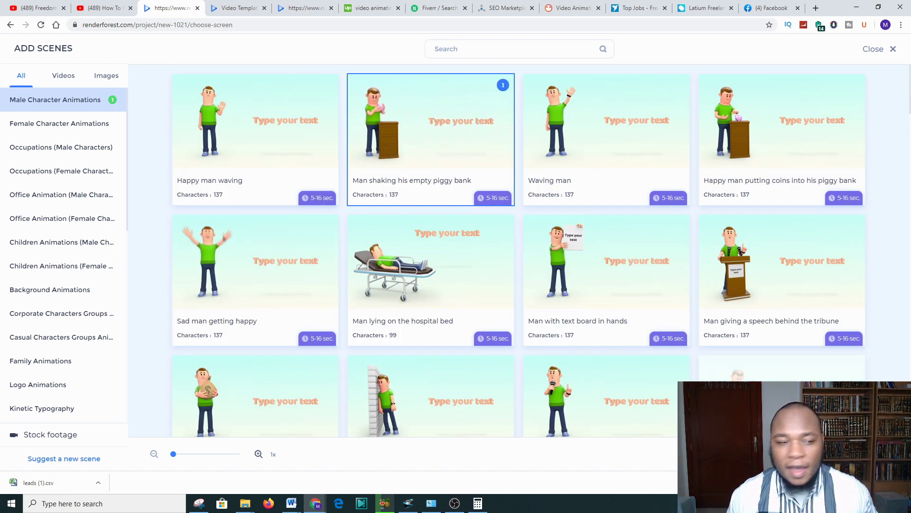
pyautogui.click(873, 453)
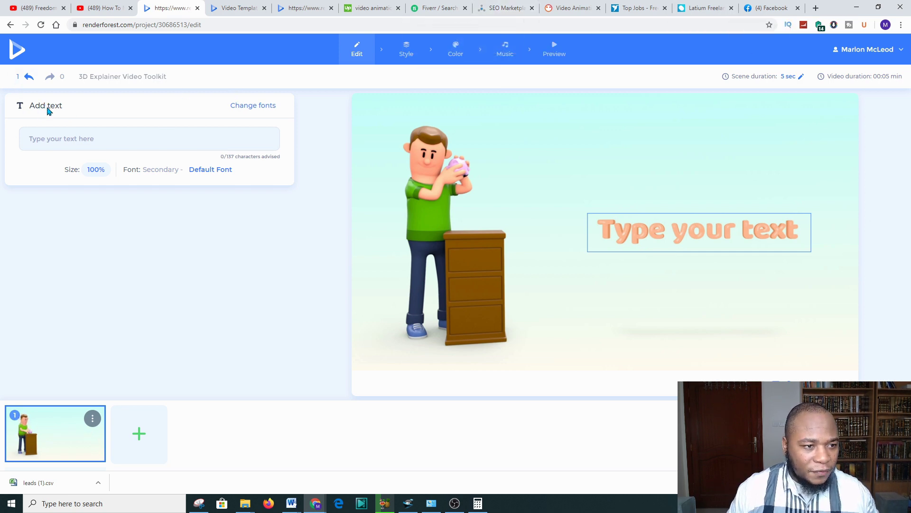
# - Set the first scene's text to "Are you sick of search for money in your piggy bank"
pyautogui.click(63, 143)
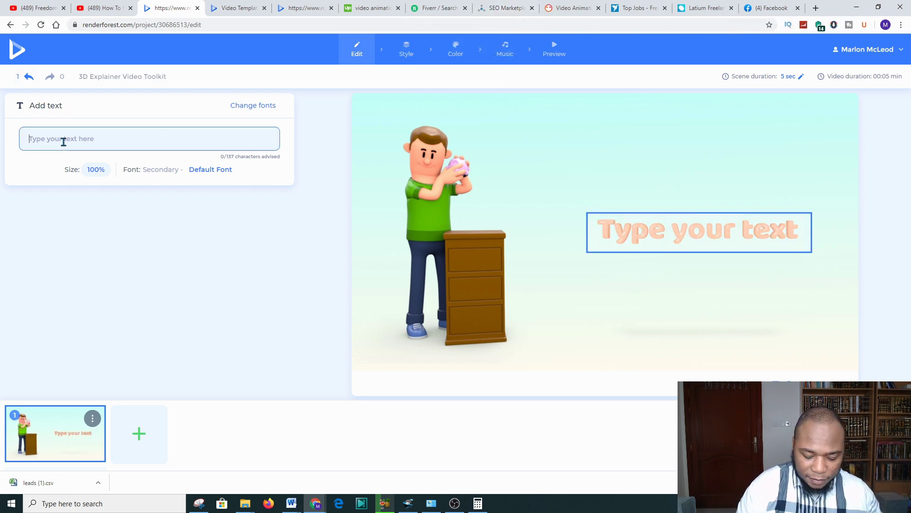
pyautogui.write('Are you')
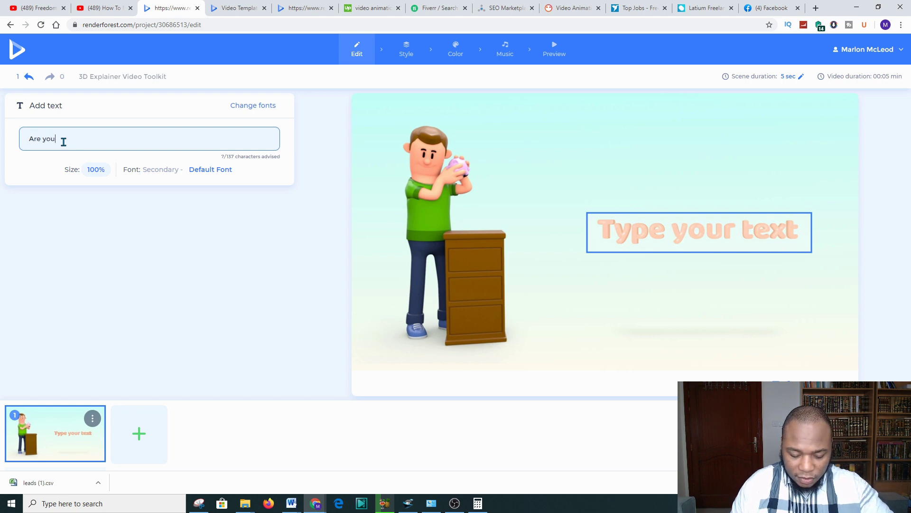
pyautogui.write('k ')
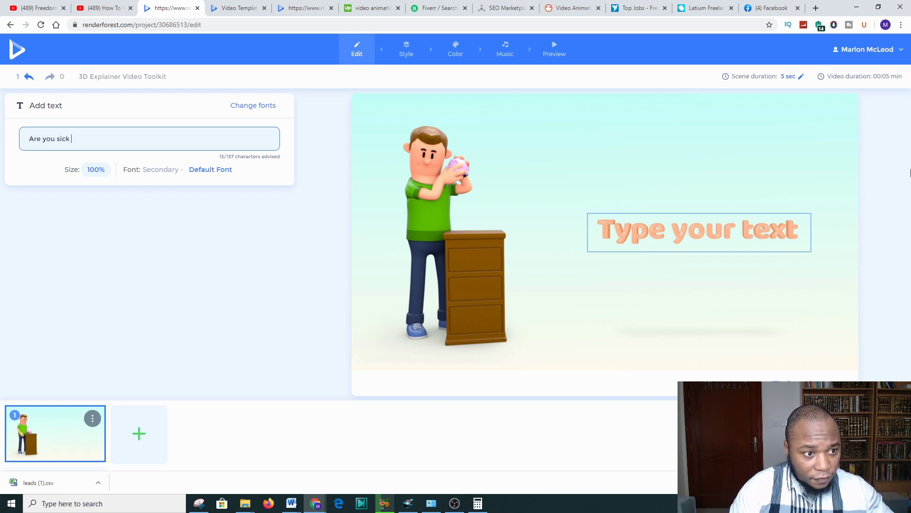
pyautogui.write(' of search')
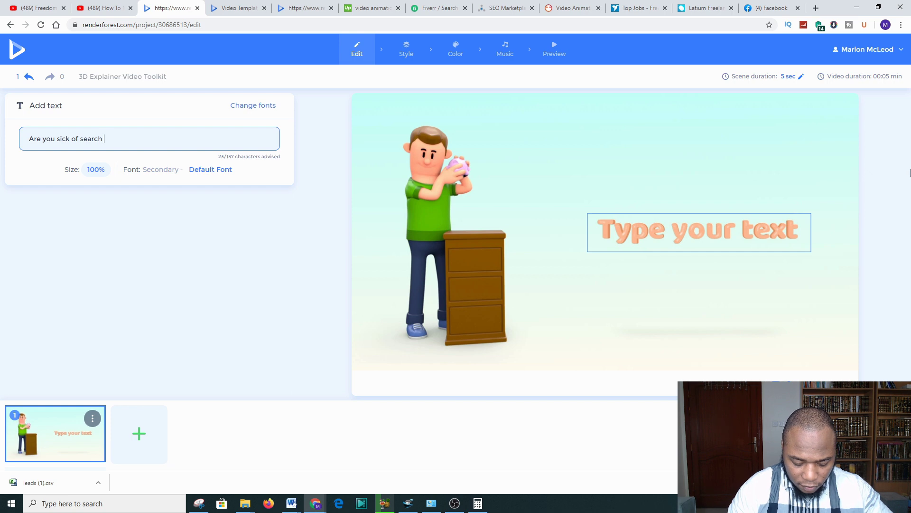
pyautogui.write(' for m')
pyautogui.write('=')
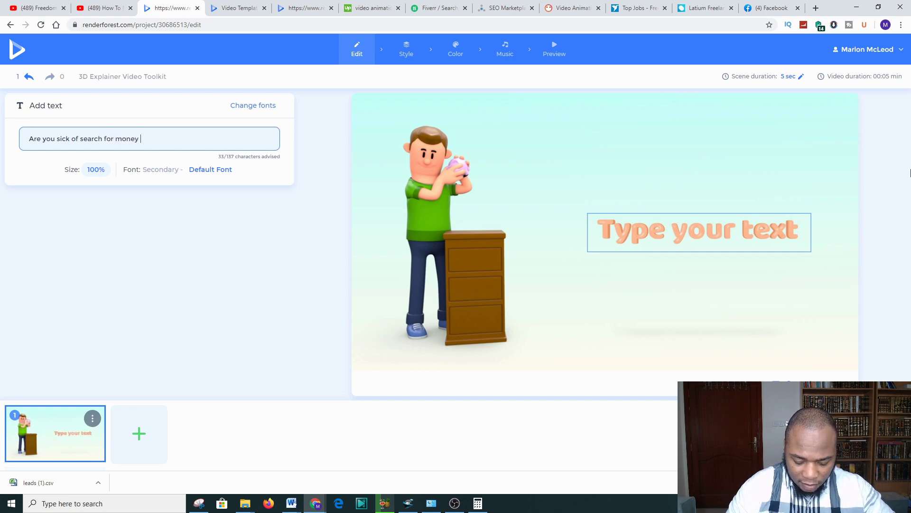
pyautogui.write('ney in your pi')
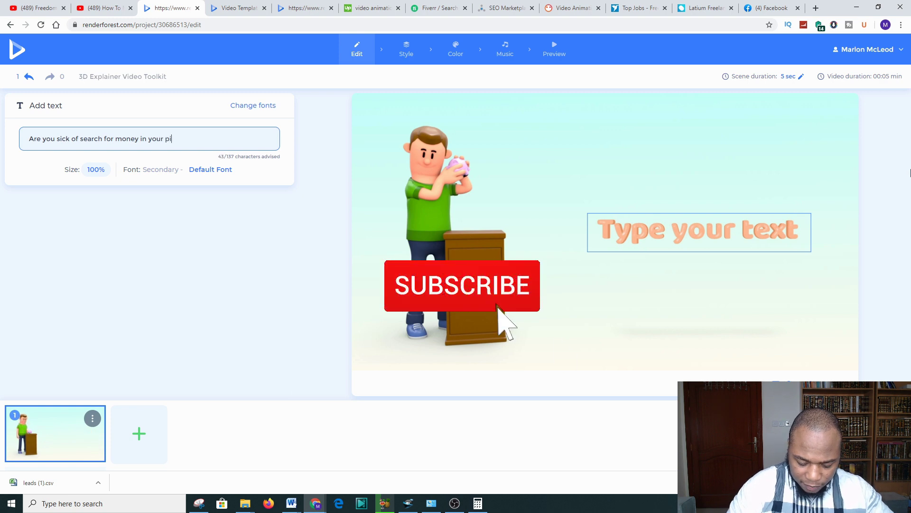
pyautogui.write('ggy bank')
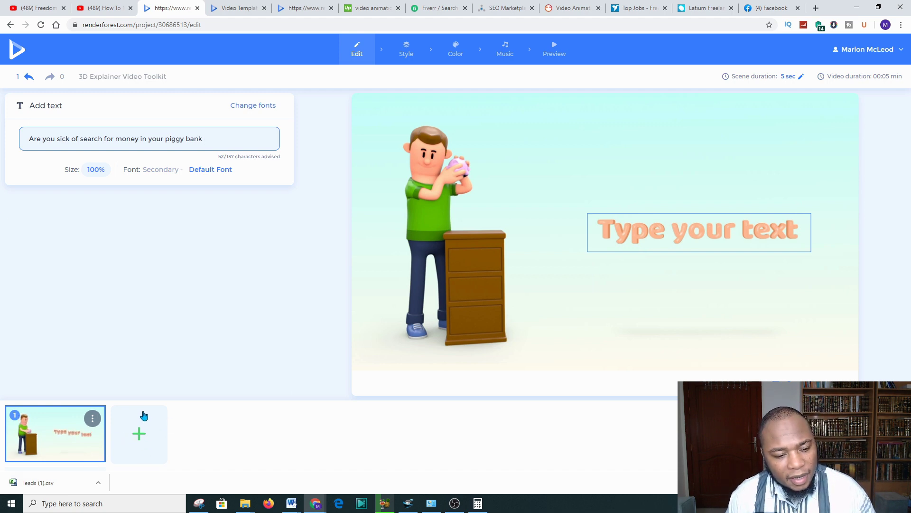
# - Add the "Graduate male student with diploma" scene from the Occupations (Male Characters) category as the second scene
pyautogui.click(139, 435)
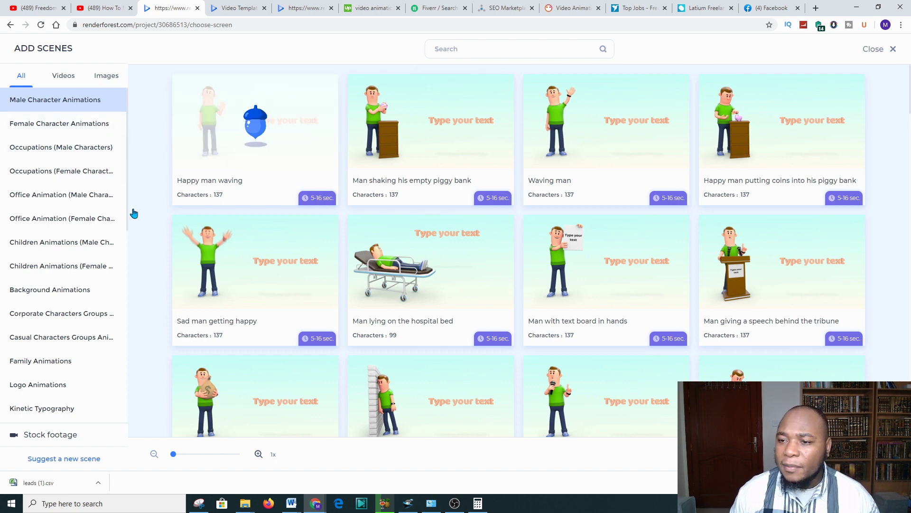
pyautogui.click(29, 150)
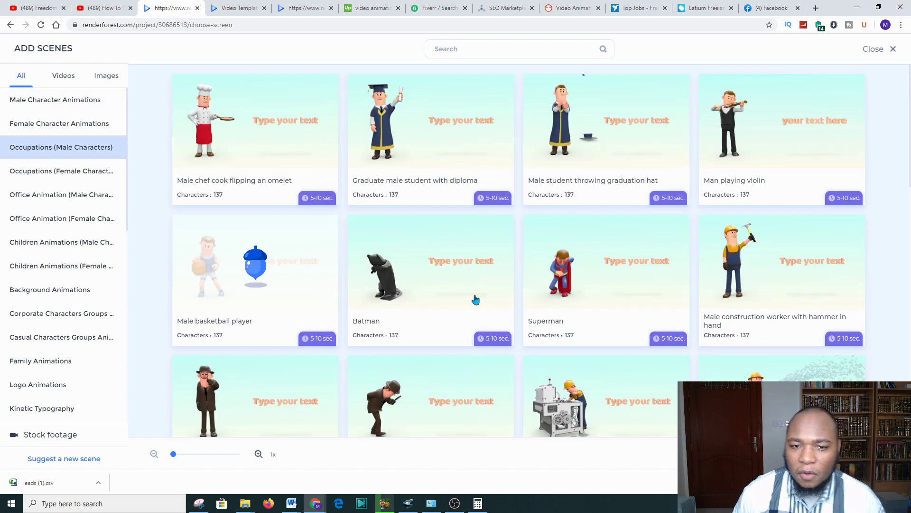
pyautogui.scroll(-3, 602, 238)
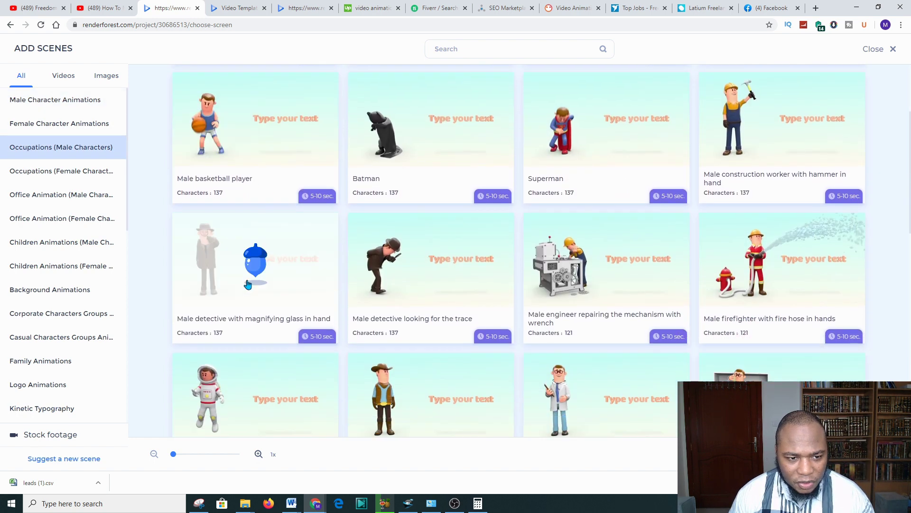
pyautogui.scroll(1, 248, 285)
pyautogui.scroll(-5, 502, 309)
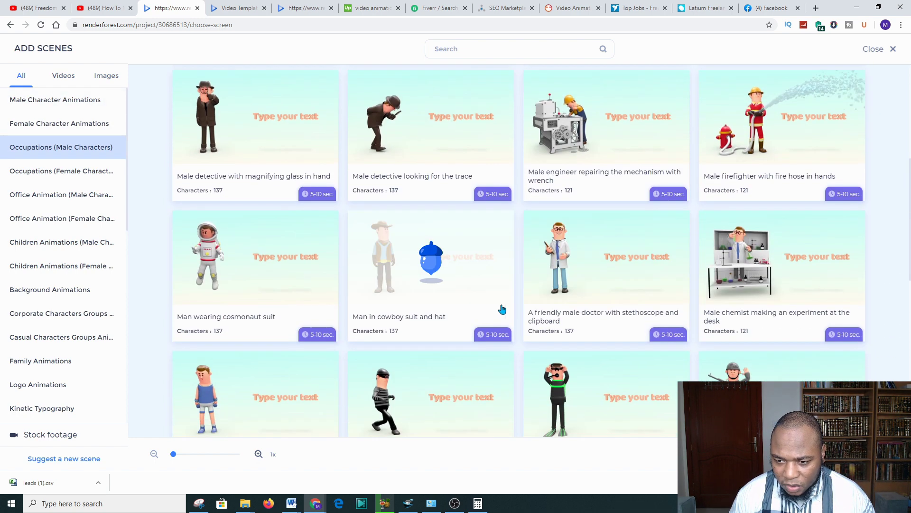
pyautogui.scroll(-1, 503, 309)
pyautogui.scroll(1, 346, 287)
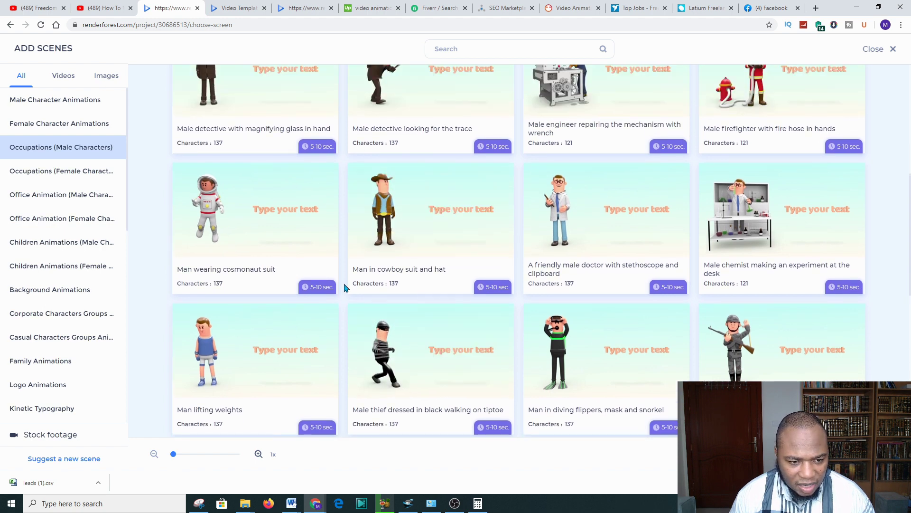
pyautogui.scroll(6, 361, 275)
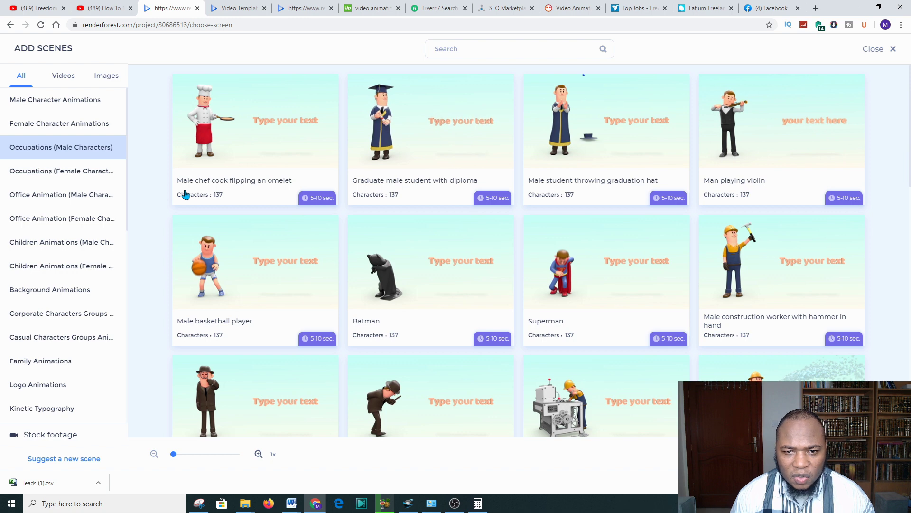
pyautogui.click(401, 152)
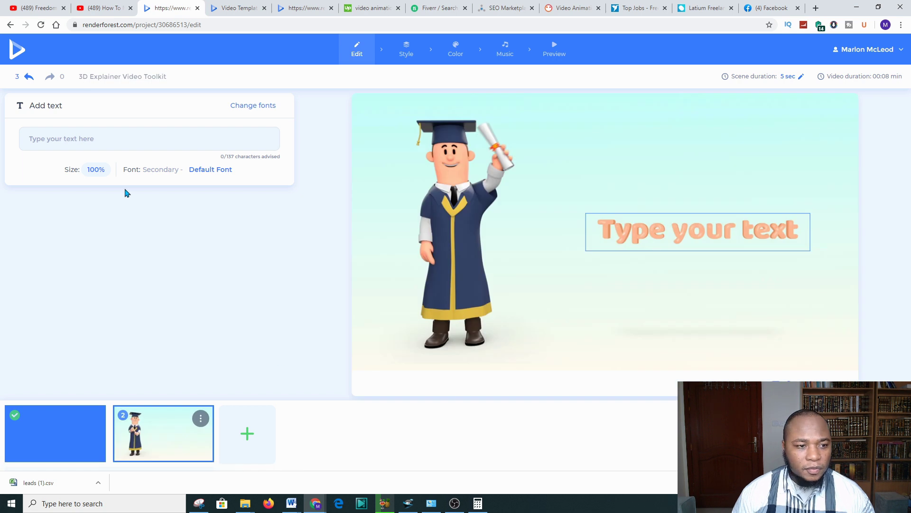
# - Set the second scene's text to "have you completed your college degree and sick broke"
pyautogui.click(90, 142)
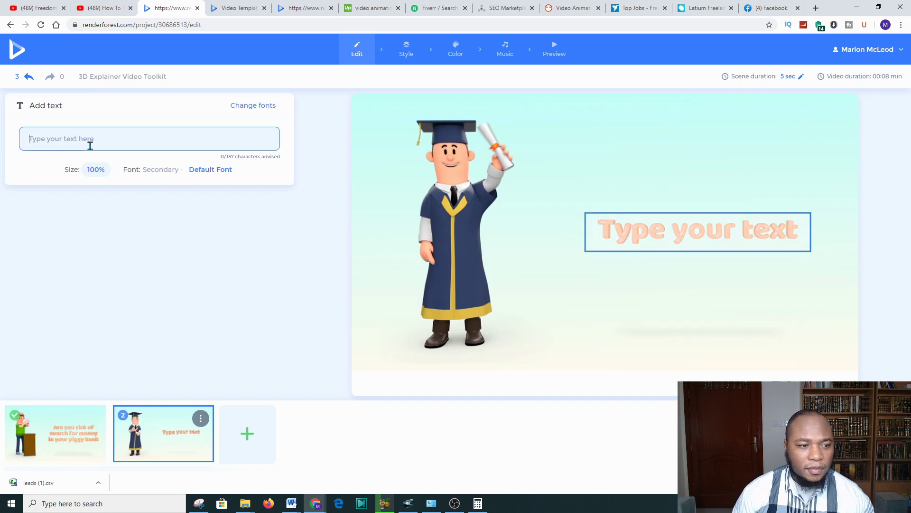
pyautogui.write('have ')
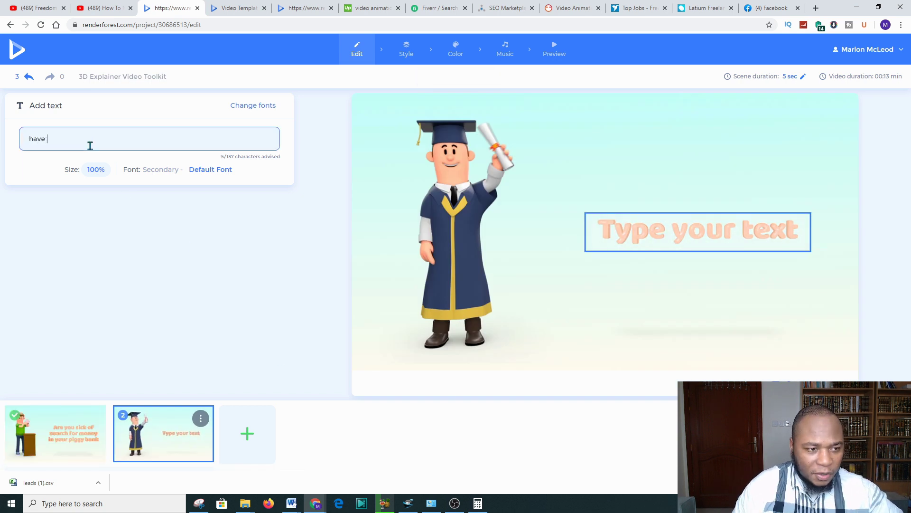
pyautogui.write('you com')
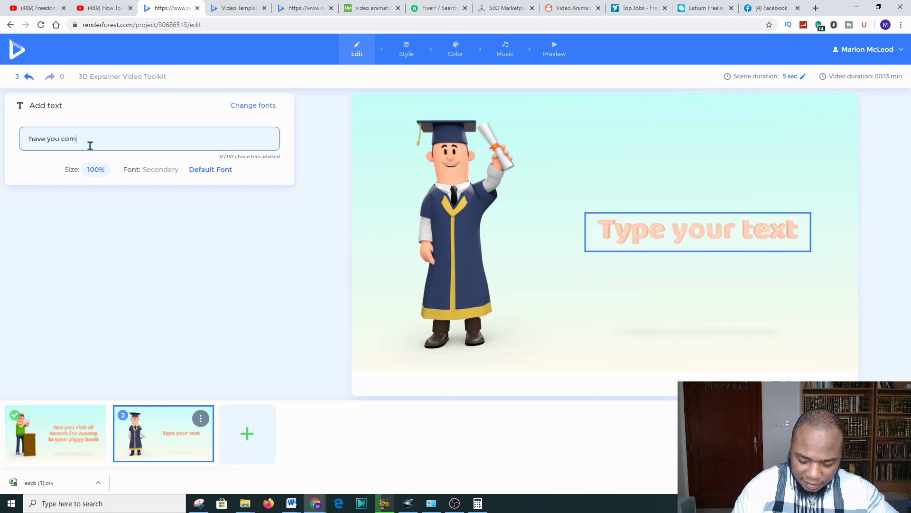
pyautogui.write('pl')
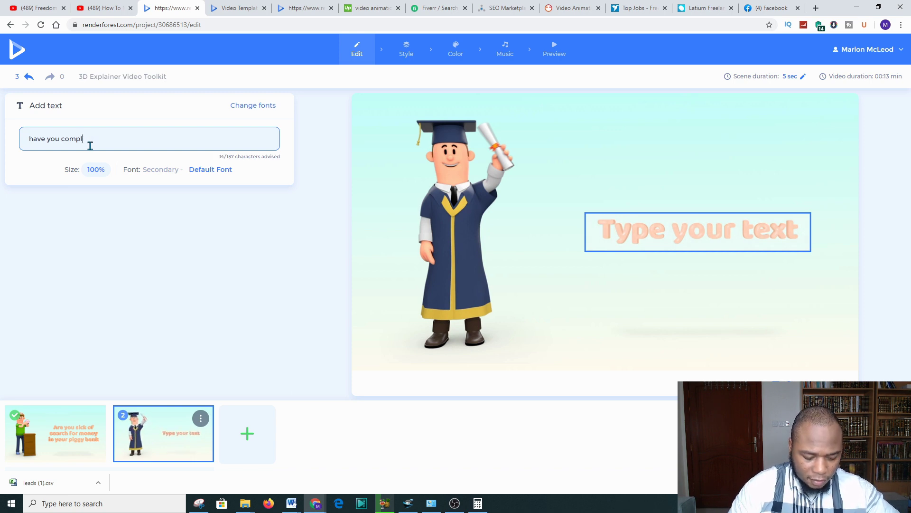
pyautogui.write('tted')
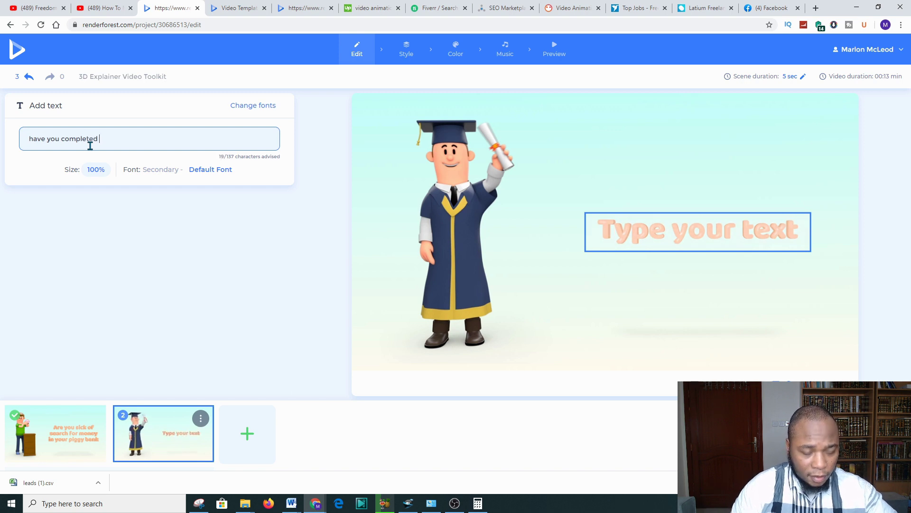
pyautogui.write(' your c')
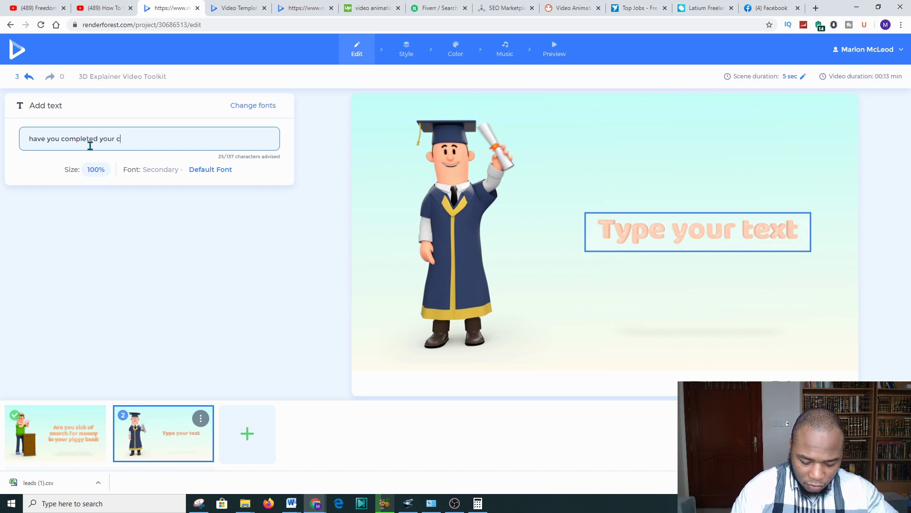
pyautogui.write('ollege degree and')
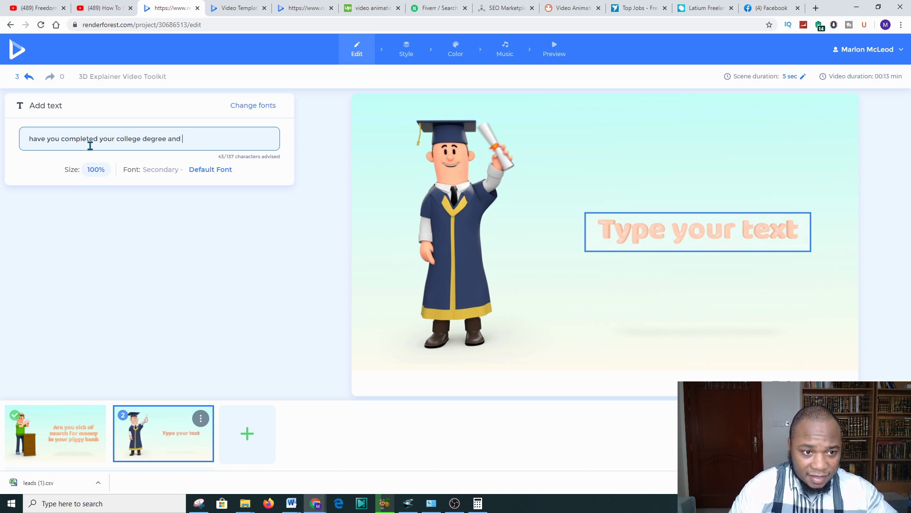
pyautogui.write('sick ')
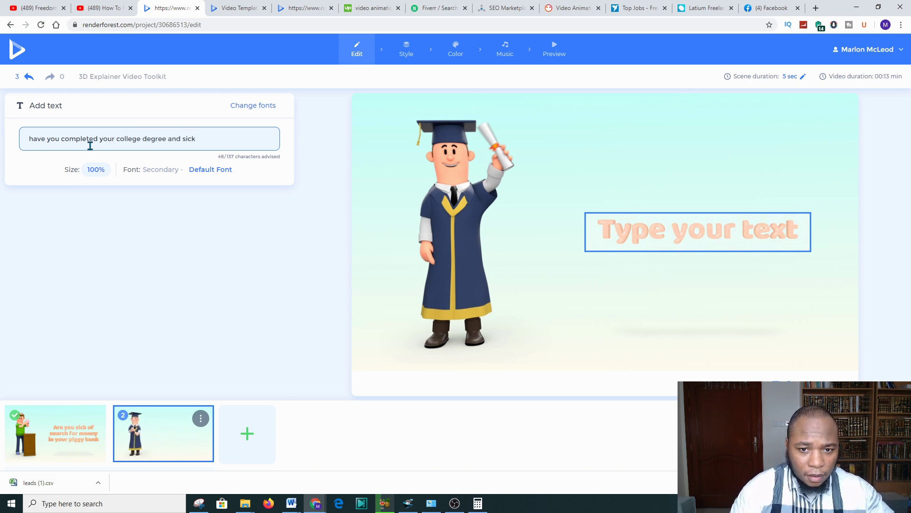
pyautogui.write('b')
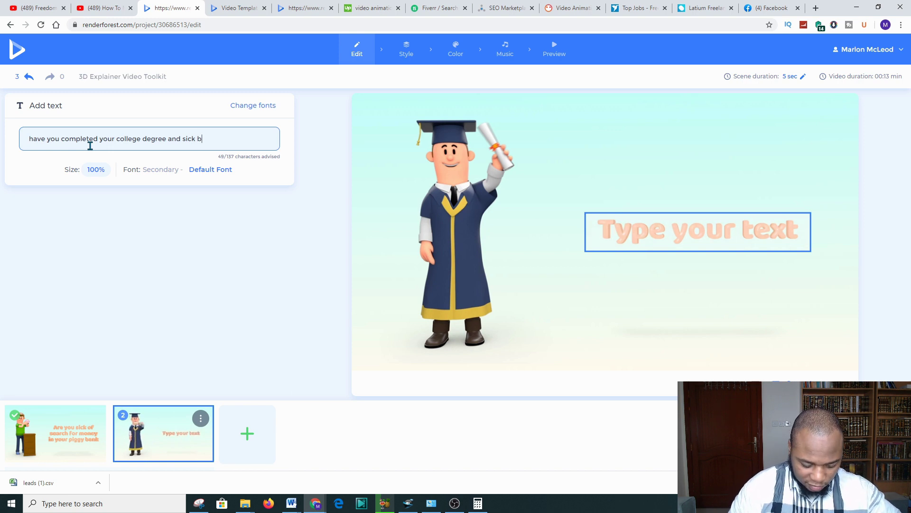
pyautogui.write('roke')
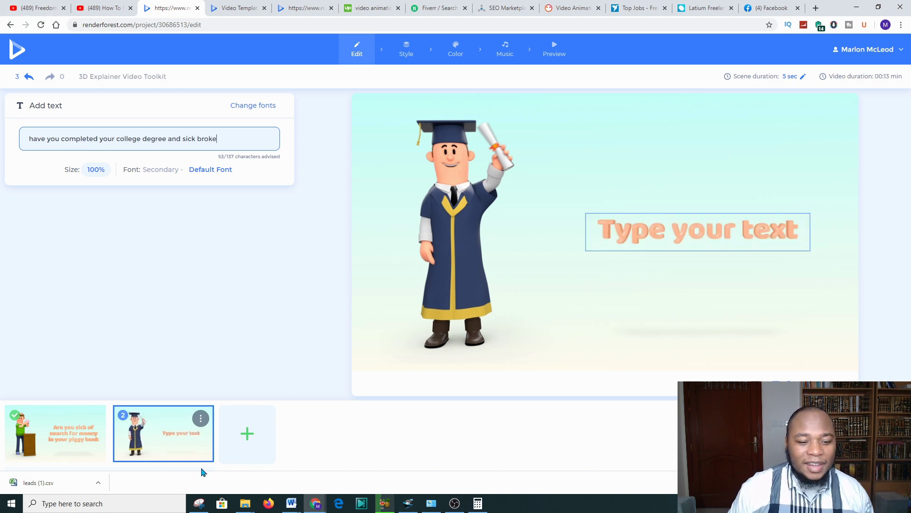
# - Add the "Walking schoolgirl with backpack" scene from the female Children Animations category as the third scene
pyautogui.click(247, 433)
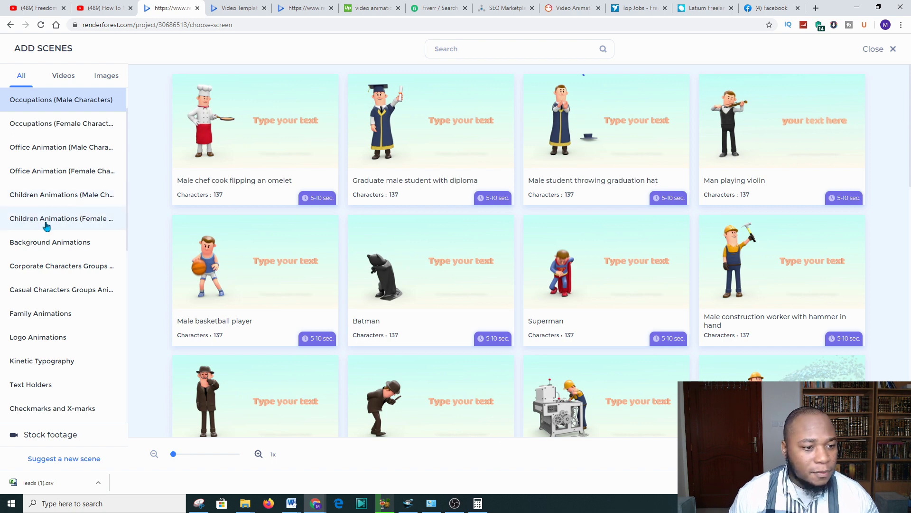
pyautogui.click(52, 219)
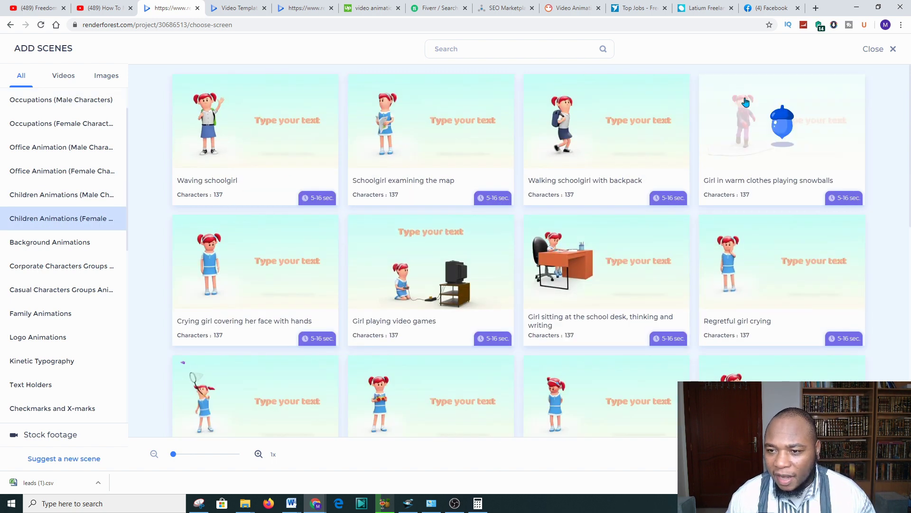
pyautogui.click(583, 133)
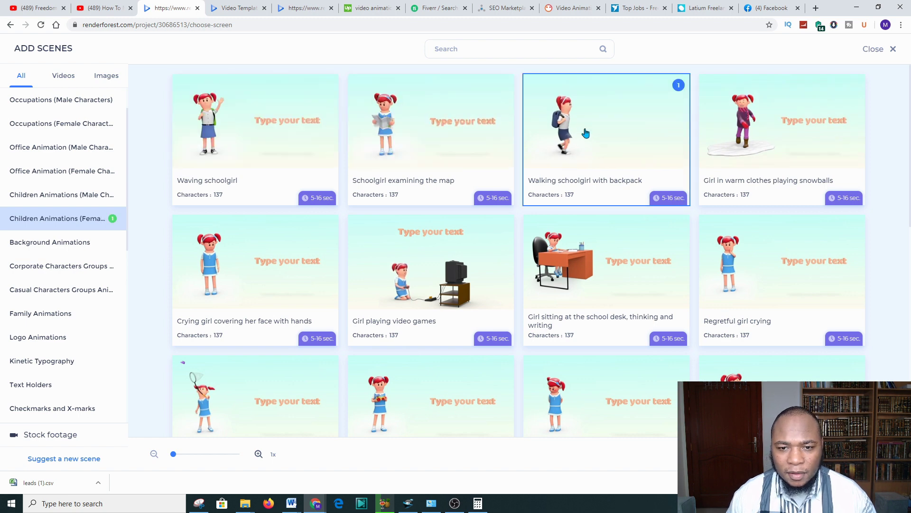
pyautogui.click(849, 454)
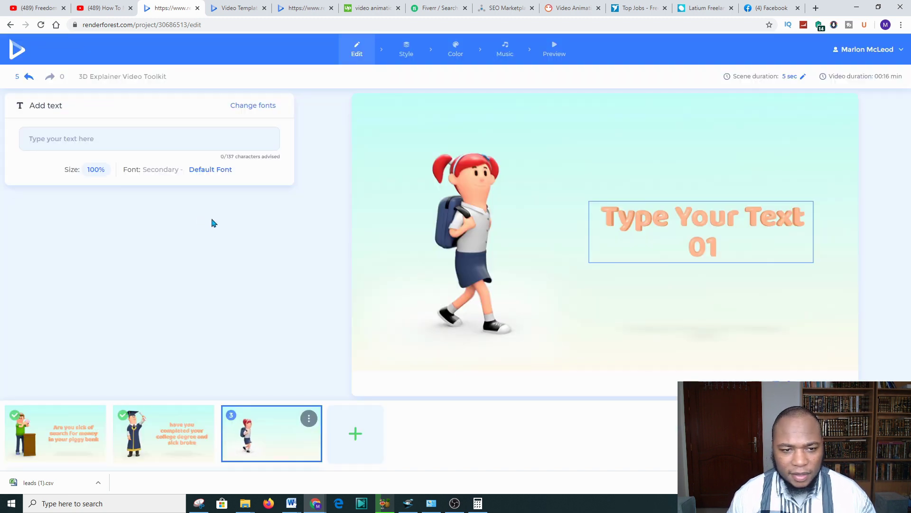
# - Set the third scene's text to "do you wan to see the kids go to school daily"
pyautogui.click(93, 137)
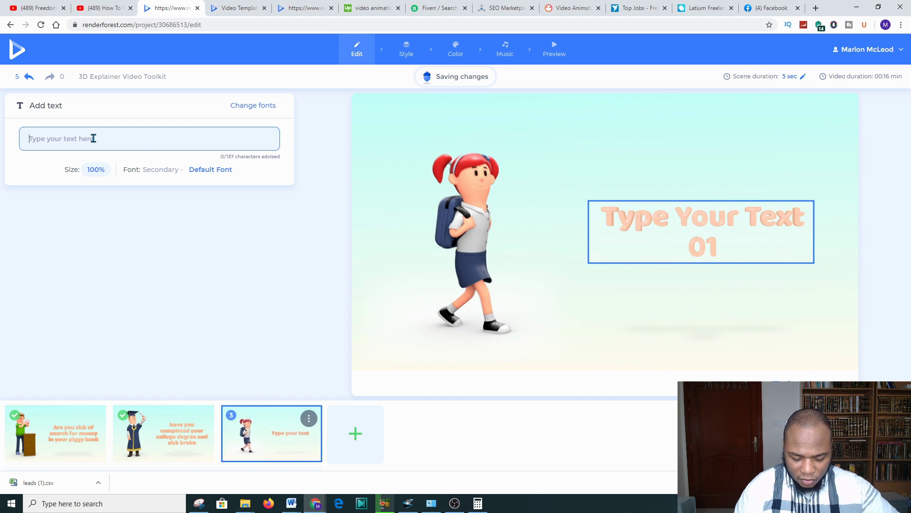
pyautogui.write('do you wa')
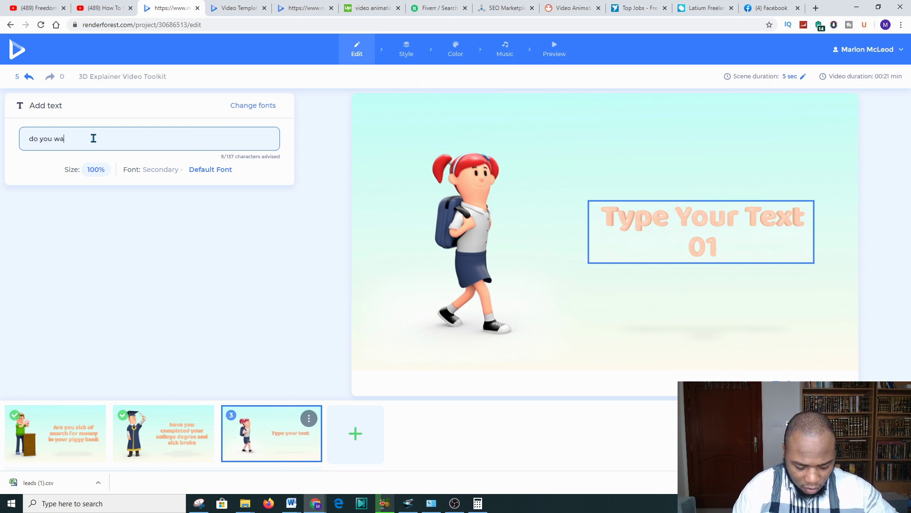
pyautogui.write('n tot')
pyautogui.press('BackSpace')
pyautogui.press('BackSpace')
pyautogui.write('v')
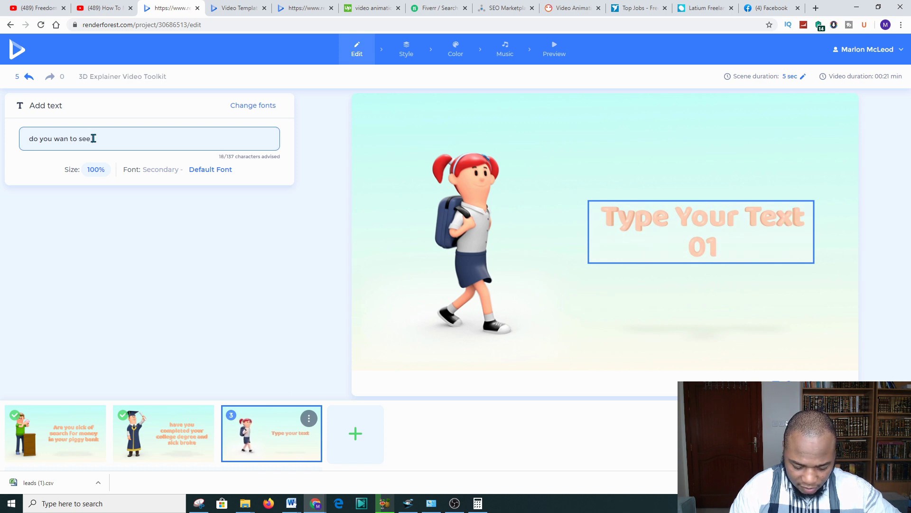
pyautogui.write('kid')
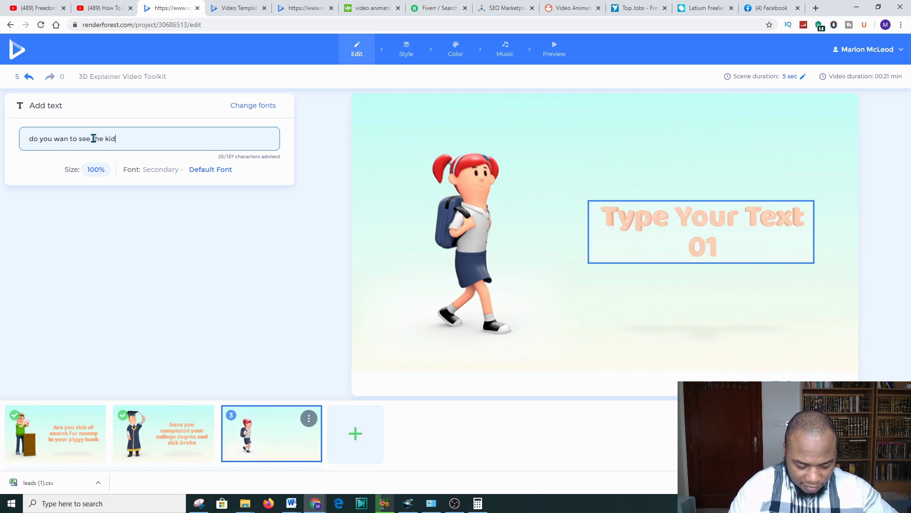
pyautogui.write('s go to school')
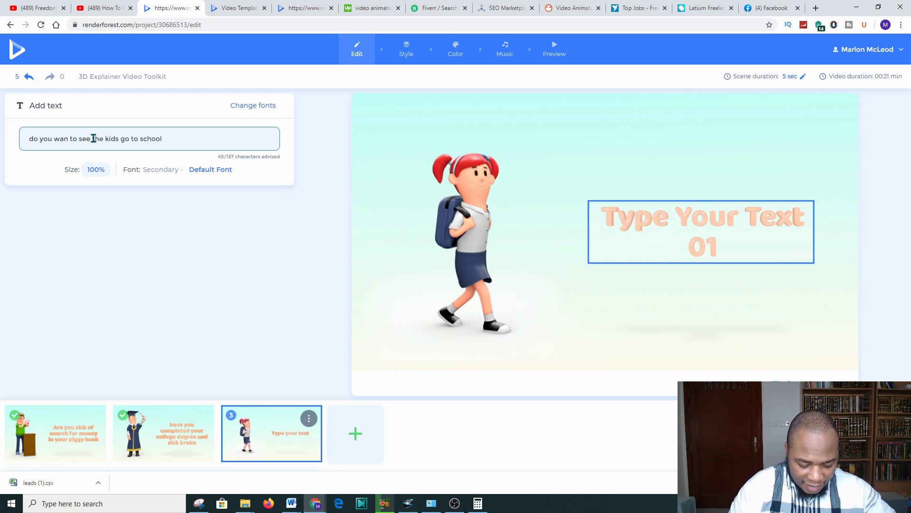
pyautogui.write('y')
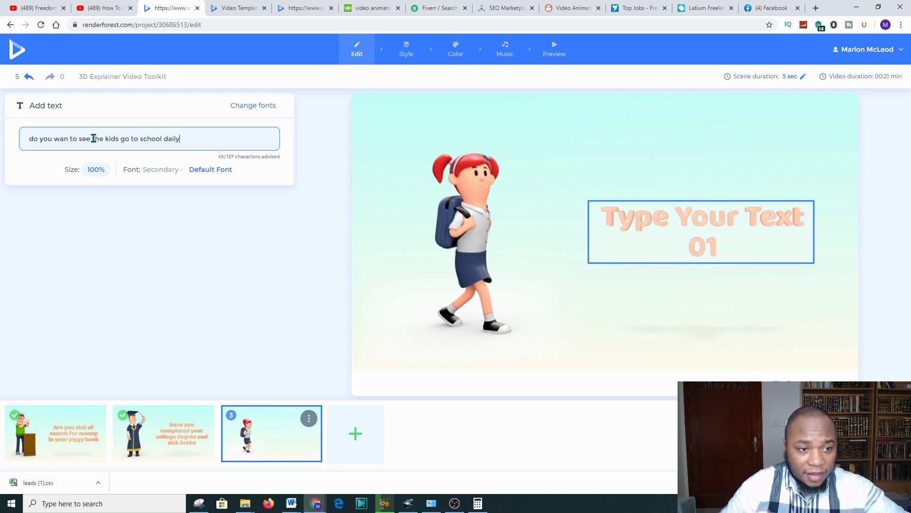
# - Add the "Boy playing with legos" scene from the male Children Animations category as the fourth scene
pyautogui.click(356, 434)
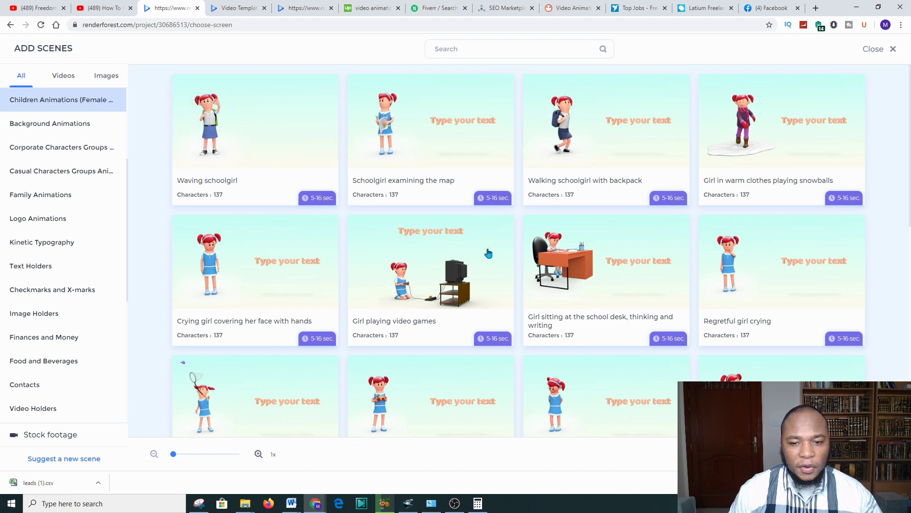
pyautogui.scroll(-3, 606, 375)
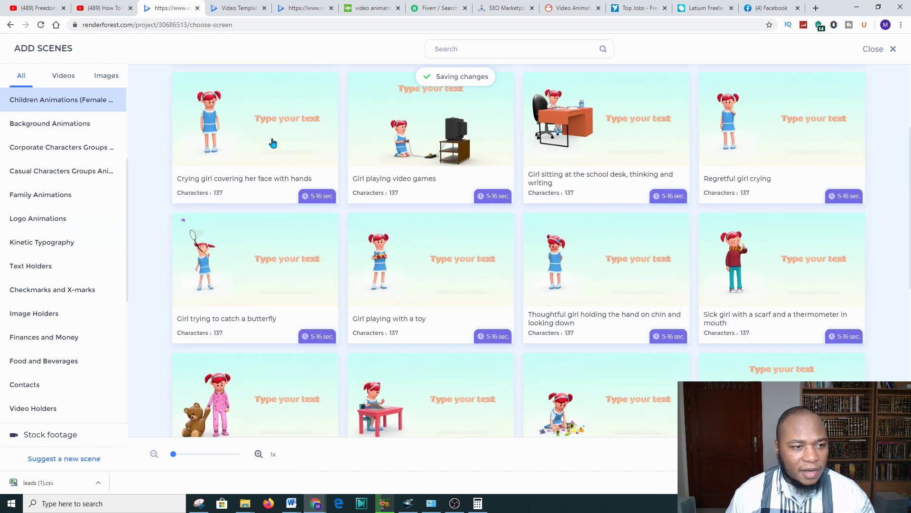
pyautogui.scroll(-3, 71, 204)
pyautogui.scroll(5, 57, 285)
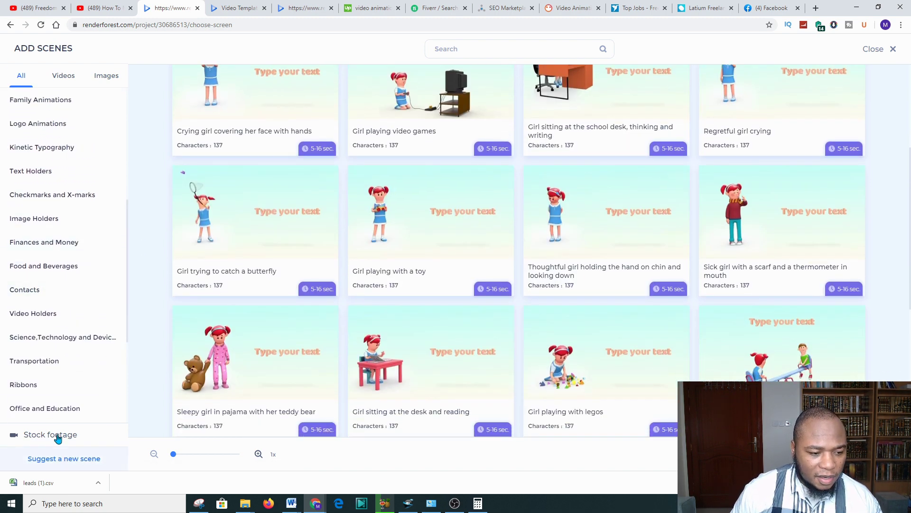
pyautogui.scroll(3, 26, 170)
pyautogui.click(42, 243)
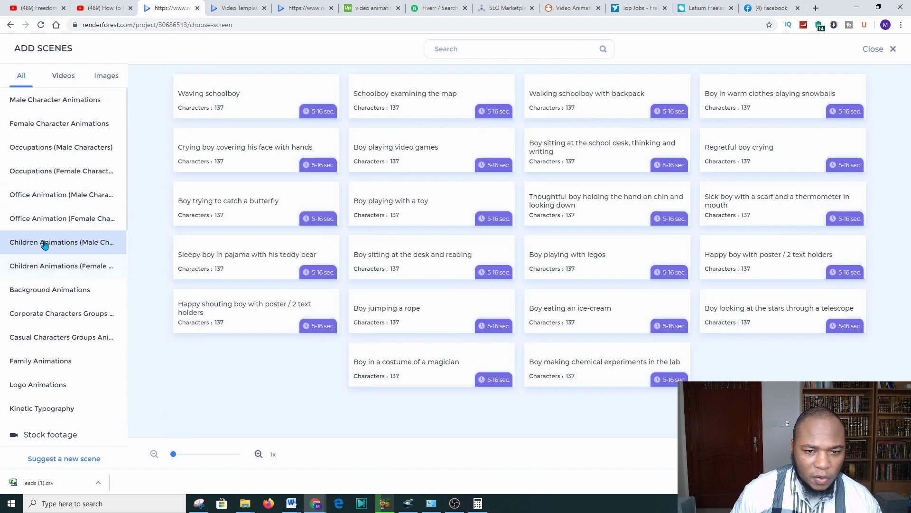
pyautogui.scroll(-7, 631, 278)
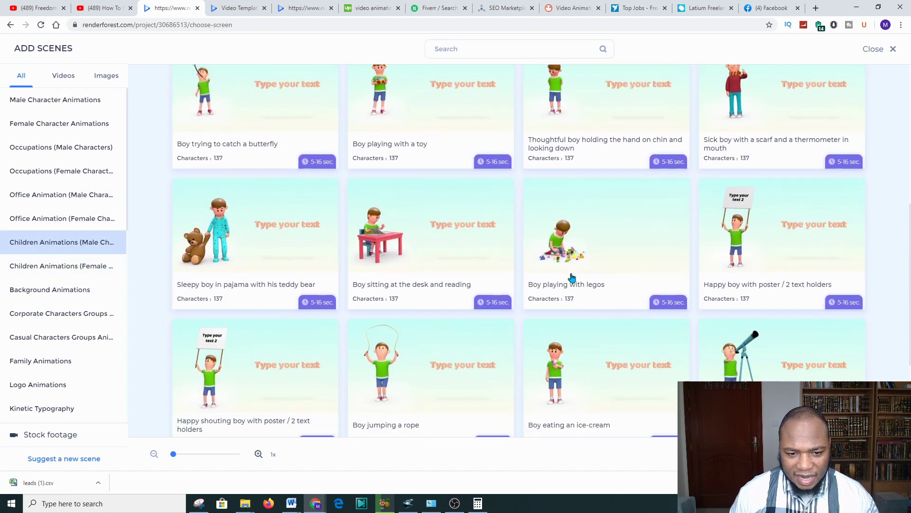
pyautogui.click(589, 234)
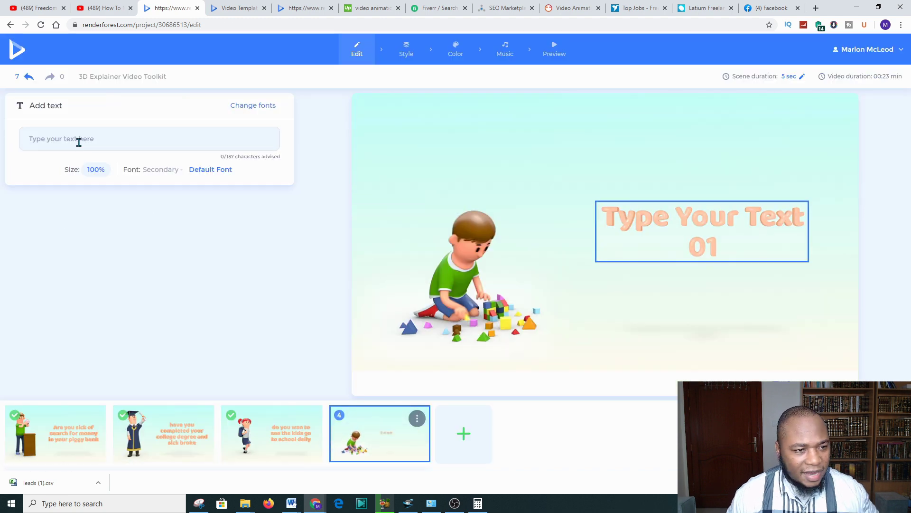
# - Set the fourth scene's text to "would you like to see your kids play at home and not sleep at that time in the evenings"
pyautogui.click(79, 142)
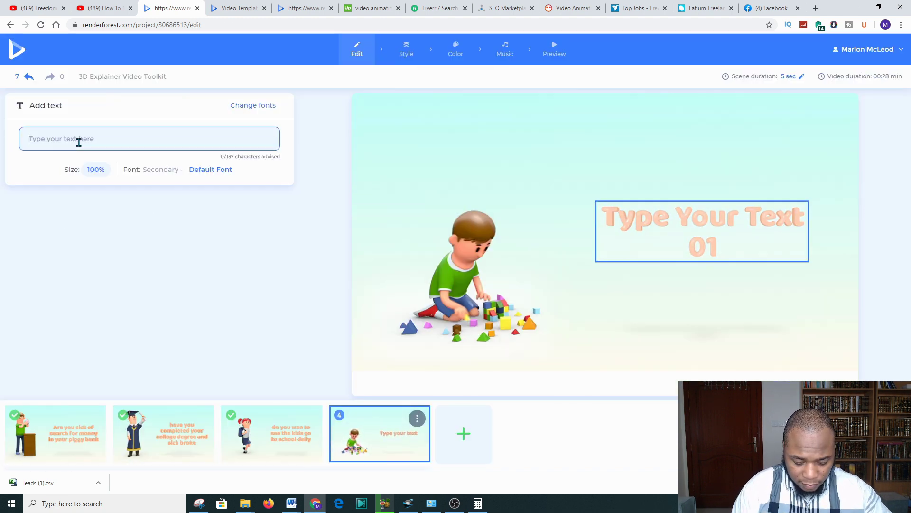
pyautogui.write('a')
pyautogui.press('BackSpace')
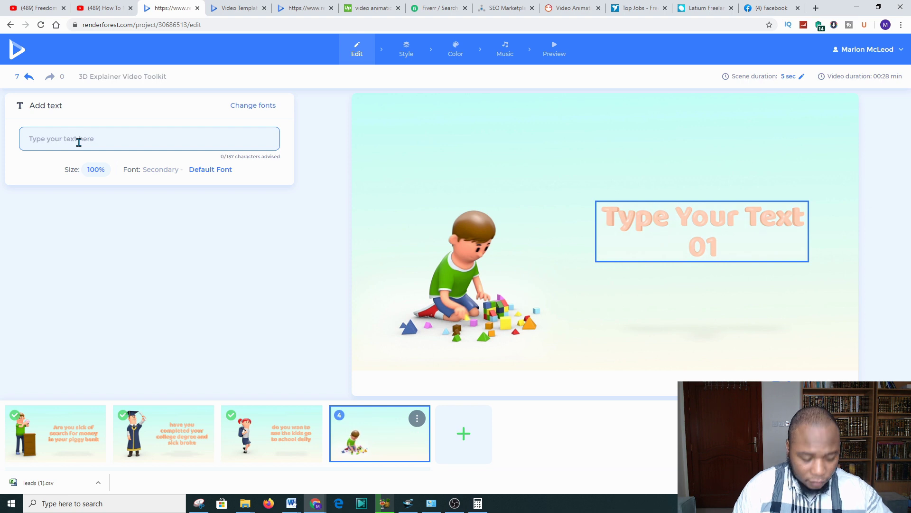
pyautogui.write('would you like to')
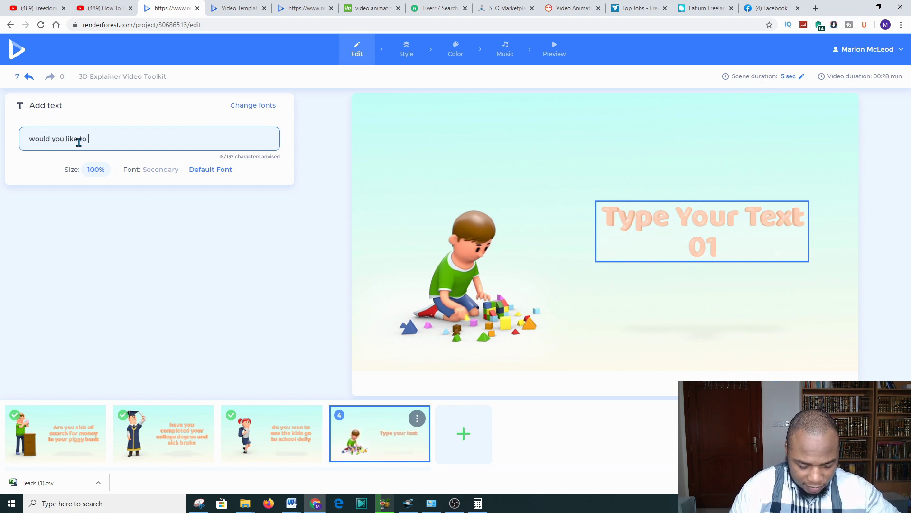
pyautogui.write(' see y')
pyautogui.write('r kids play at')
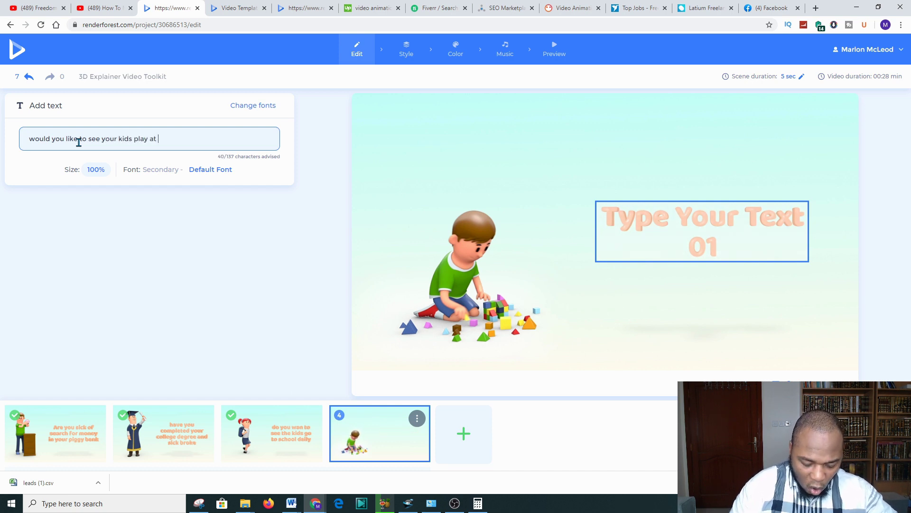
pyautogui.write('ome and ')
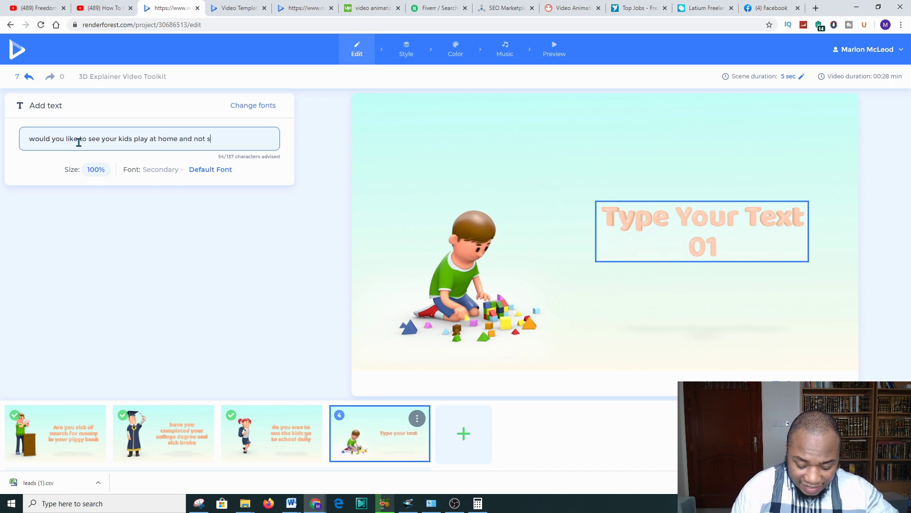
pyautogui.write('not sp')
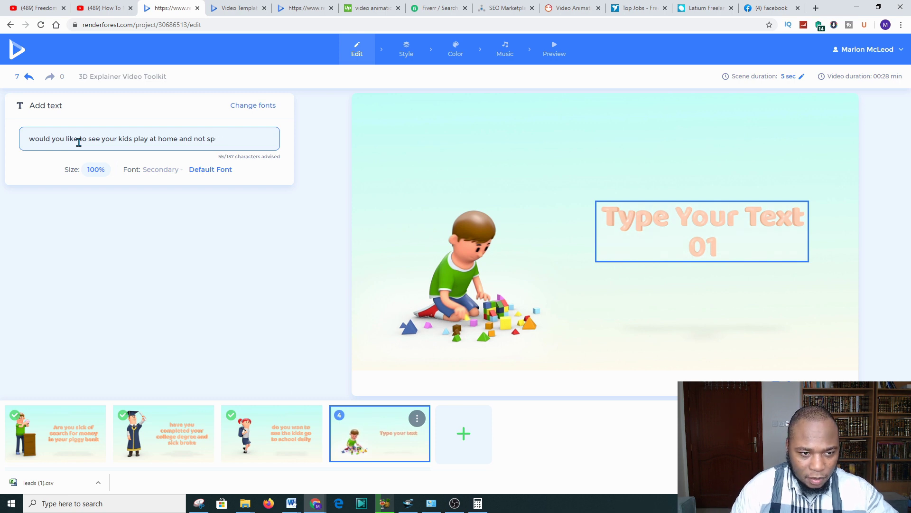
pyautogui.write('s')
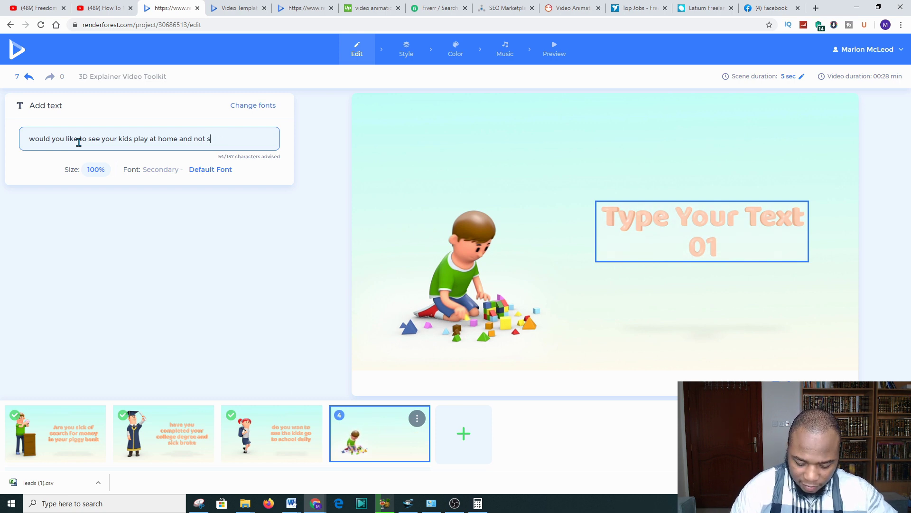
pyautogui.write('leep at tha')
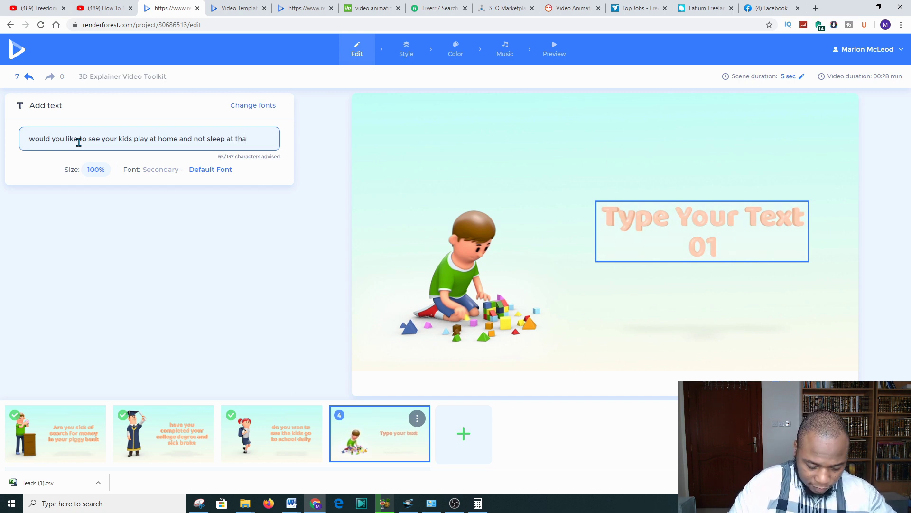
pyautogui.write('t time i')
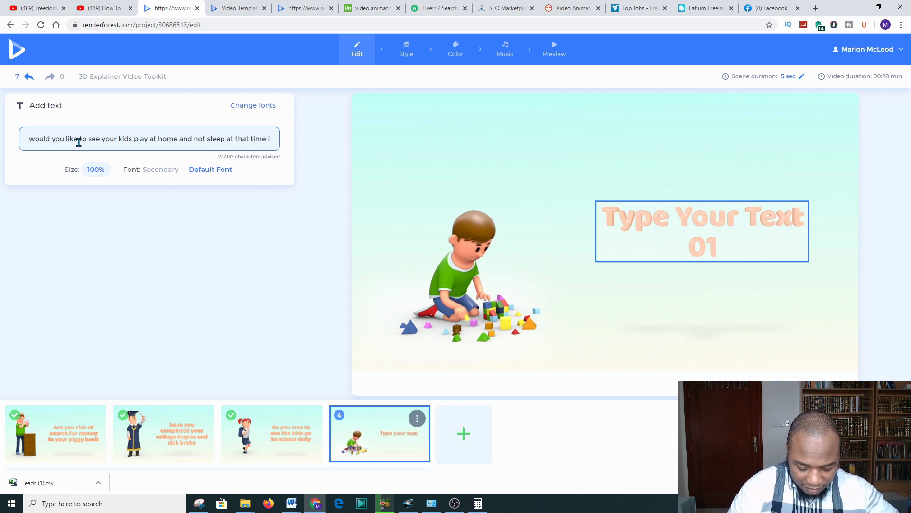
pyautogui.write('n the ')
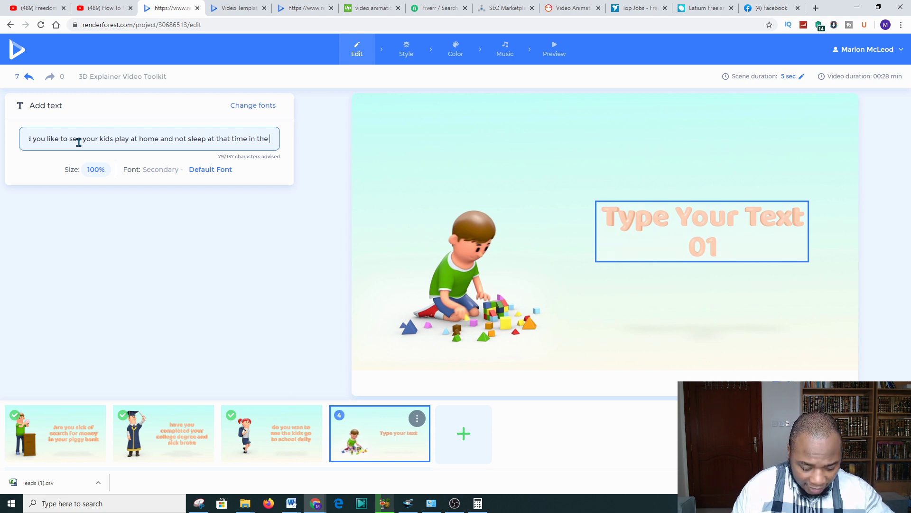
pyautogui.write('evenings')
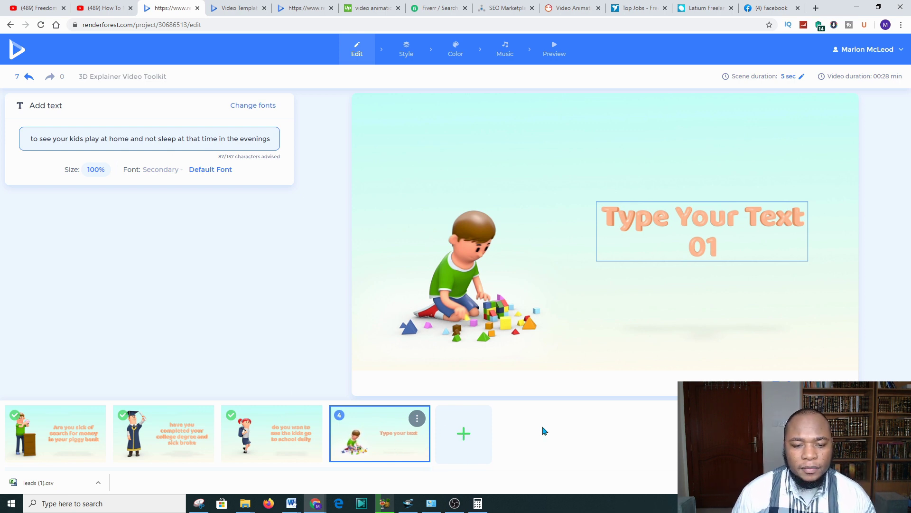
pyautogui.click(579, 436)
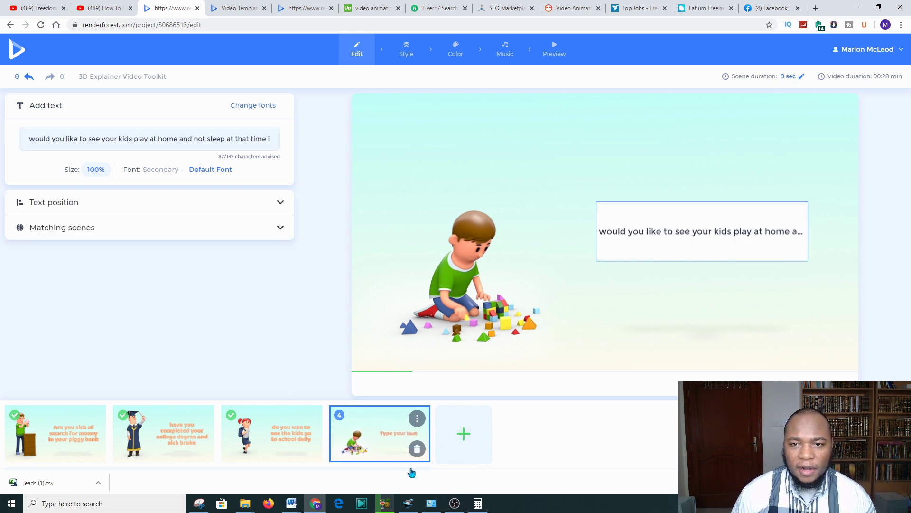
# - Open the project's Preview page in a new browser tab and enter it despite the project being open elsewhere
pyautogui.rightClick(556, 52)
pyautogui.click(570, 55)
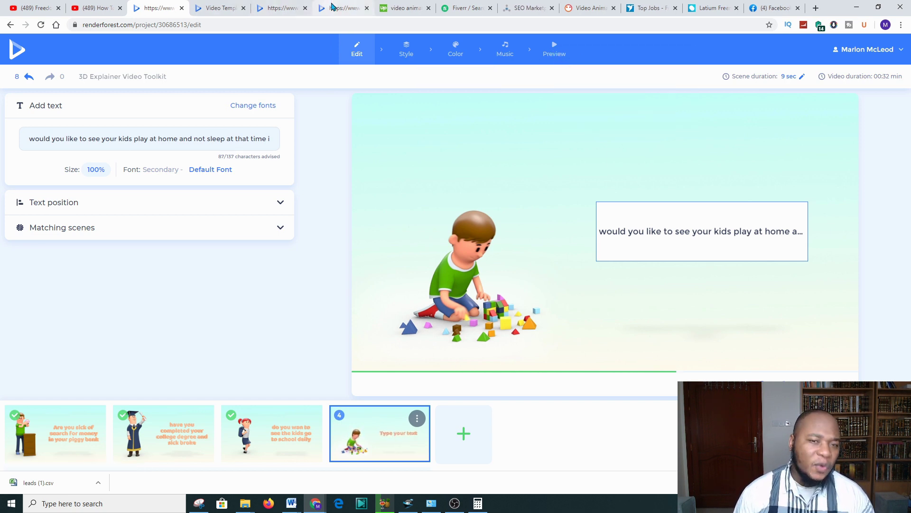
pyautogui.click(340, 8)
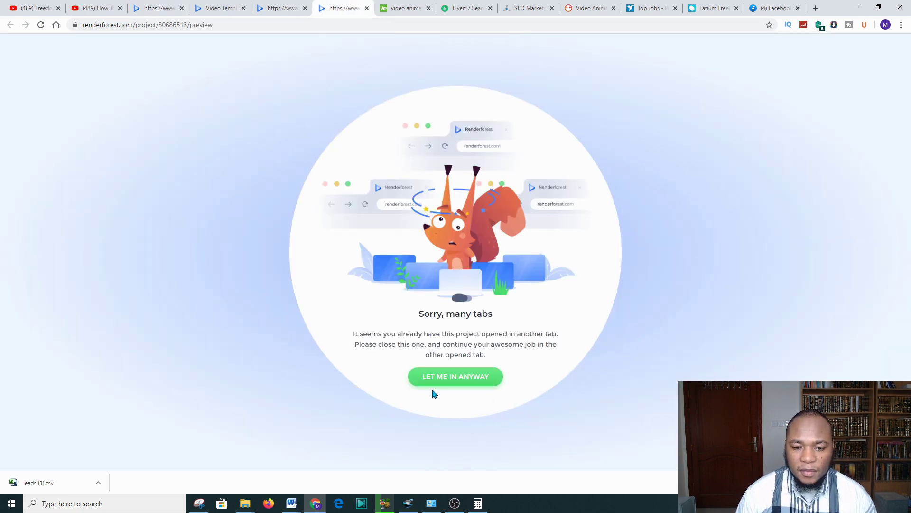
pyautogui.click(444, 381)
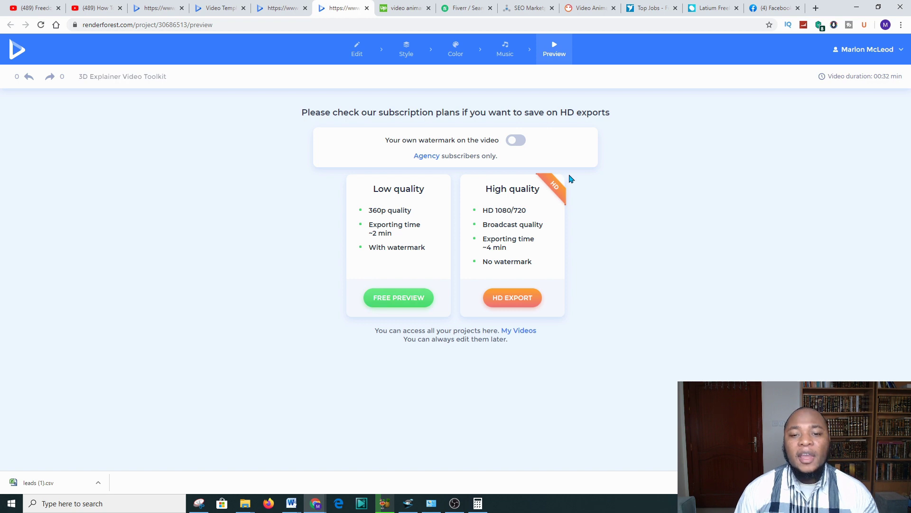
pyautogui.click(281, 8)
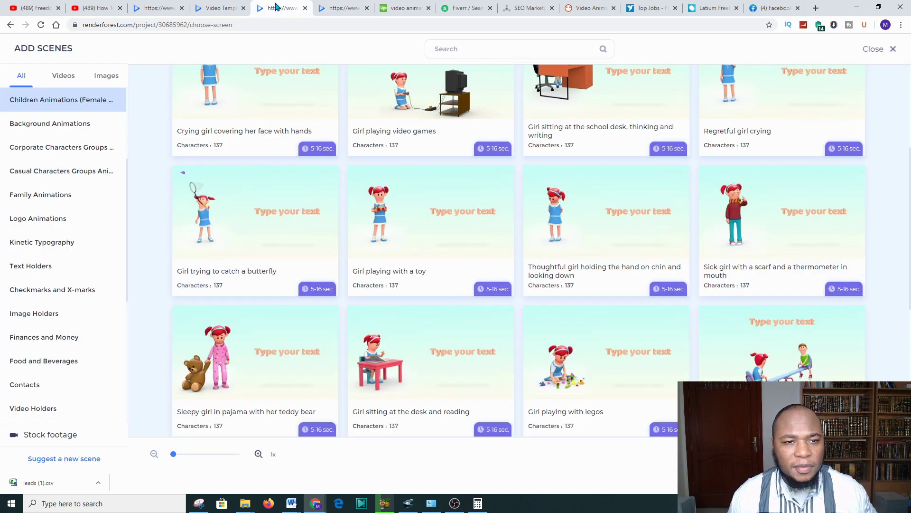
pyautogui.click(335, 3)
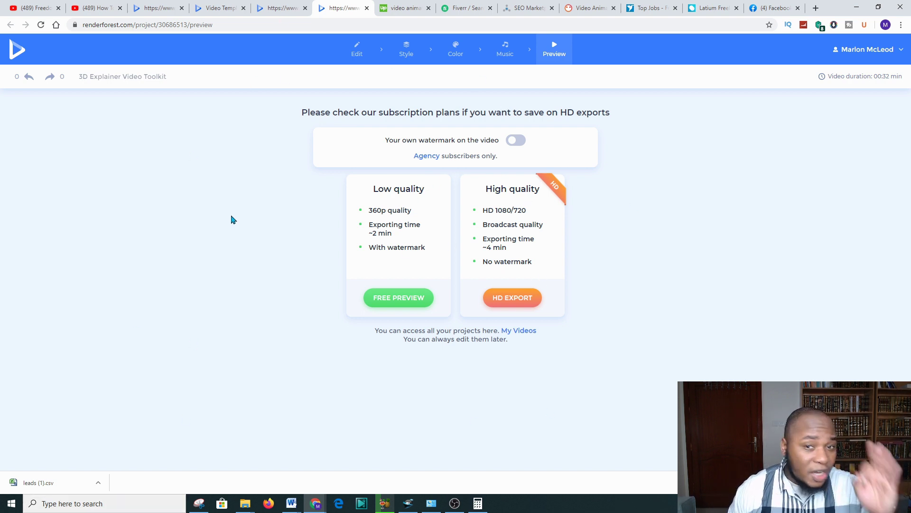
pyautogui.click(285, 6)
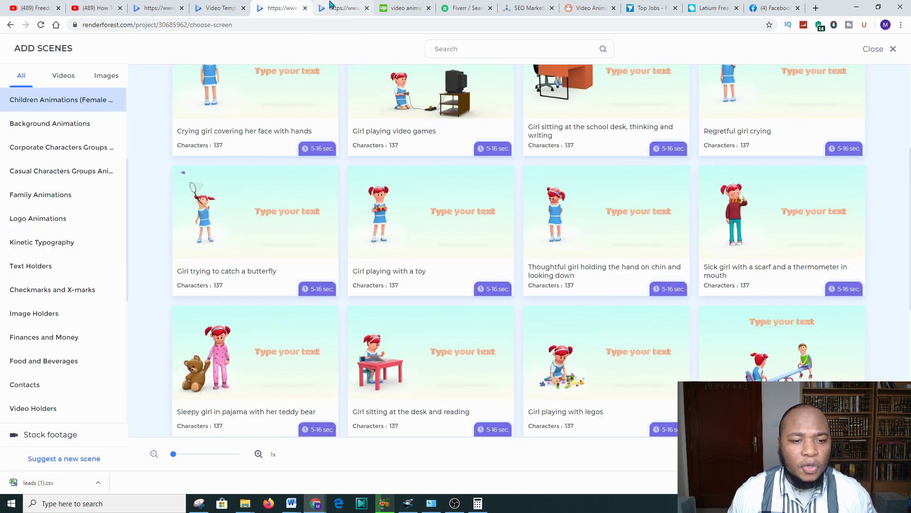
pyautogui.click(330, 5)
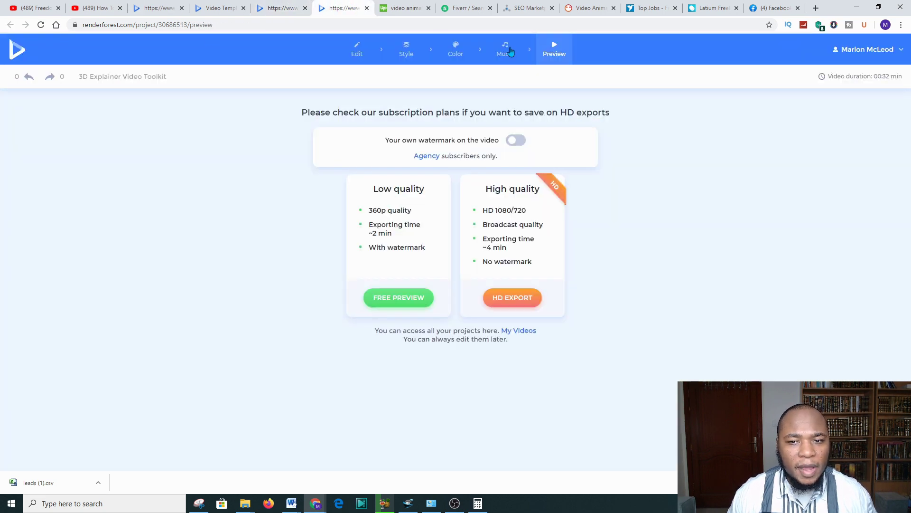
# - Start the low-quality free preview export of the video and check the export status page
pyautogui.click(408, 293)
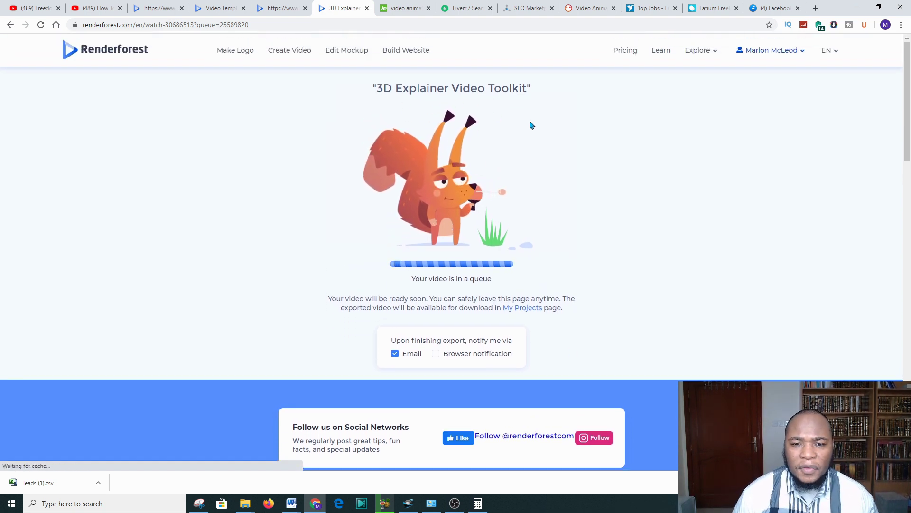
pyautogui.scroll(-1, 441, 304)
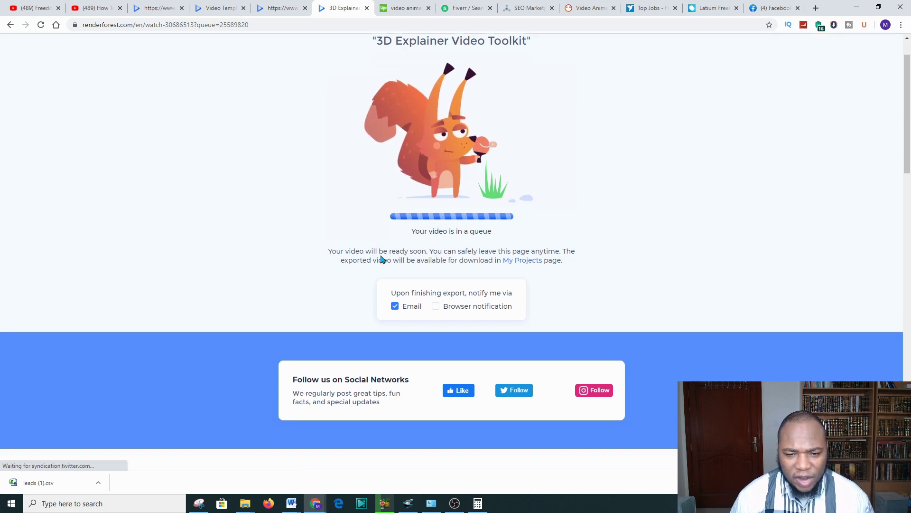
pyautogui.scroll(-1, 522, 308)
pyautogui.scroll(2, 524, 327)
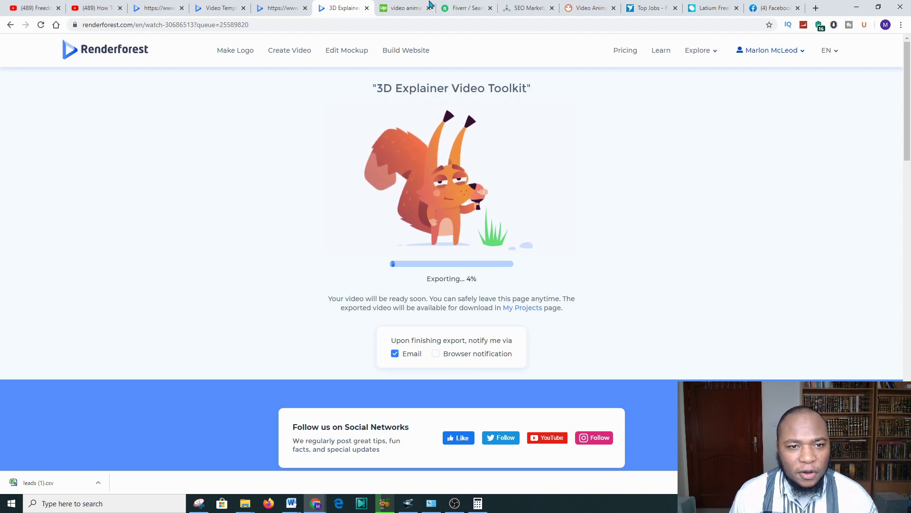
# - Open Renderforest's pricing page and compare the prices, storage, video limits and watermark terms of the yearly subscription plans
pyautogui.click(282, 6)
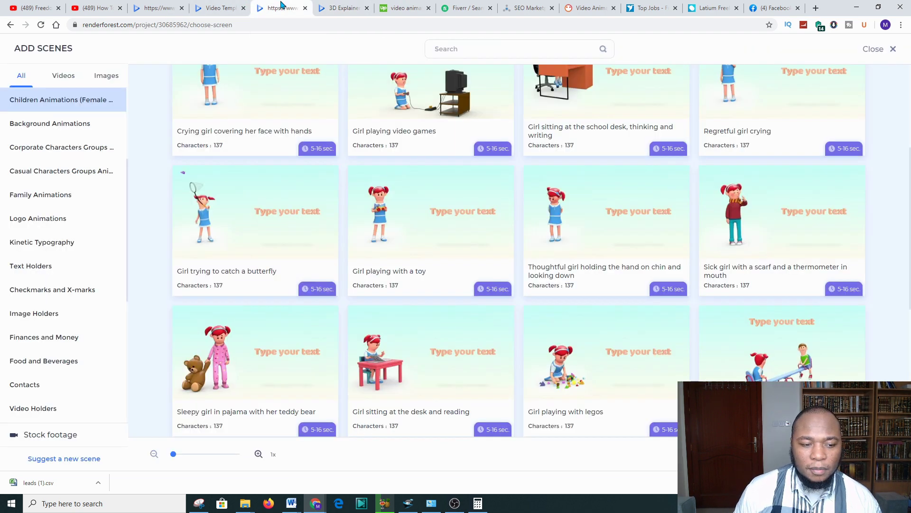
pyautogui.click(221, 7)
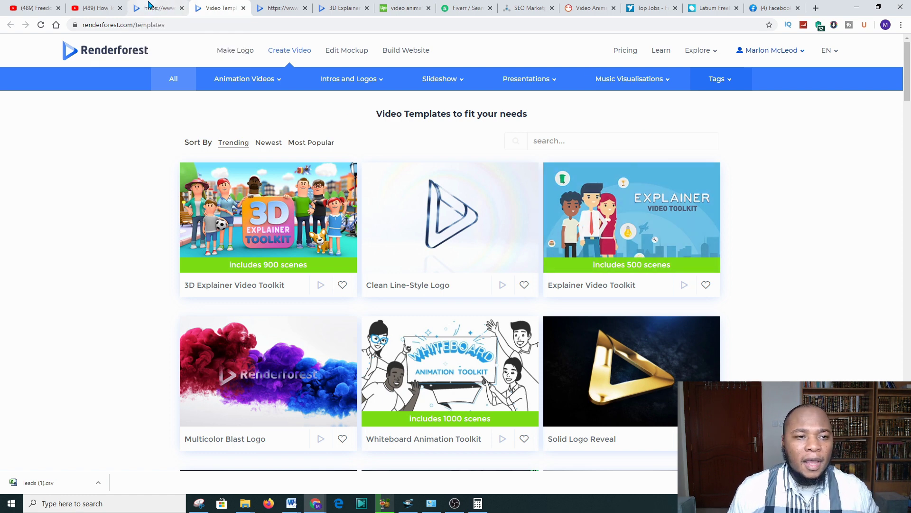
pyautogui.click(155, 8)
pyautogui.click(216, 8)
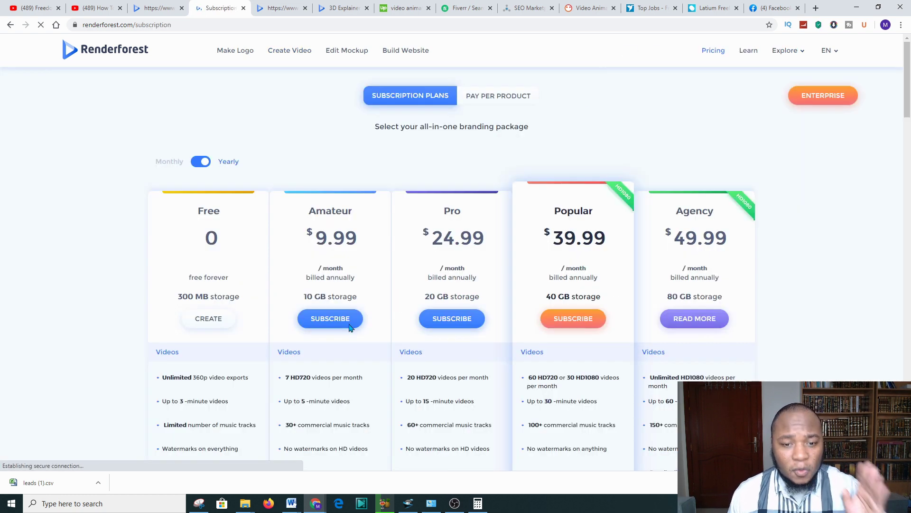
pyautogui.scroll(-1, 205, 305)
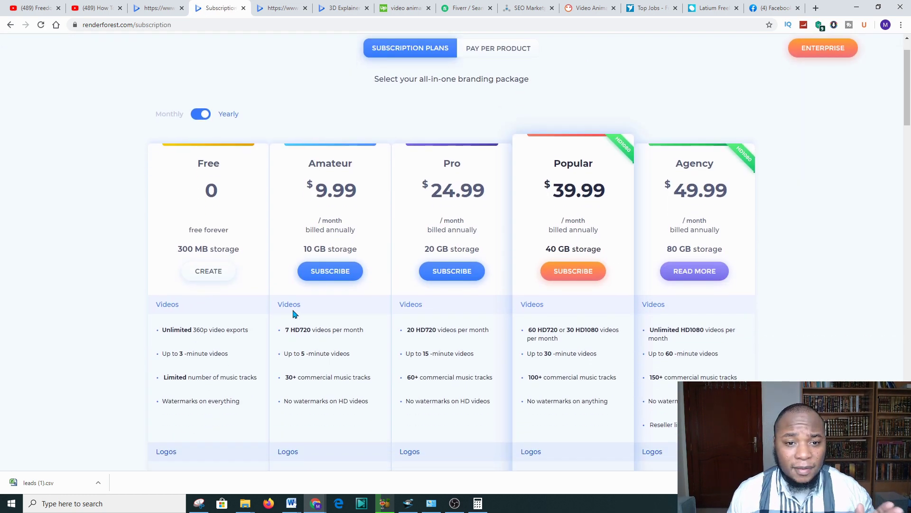
pyautogui.scroll(1, 336, 248)
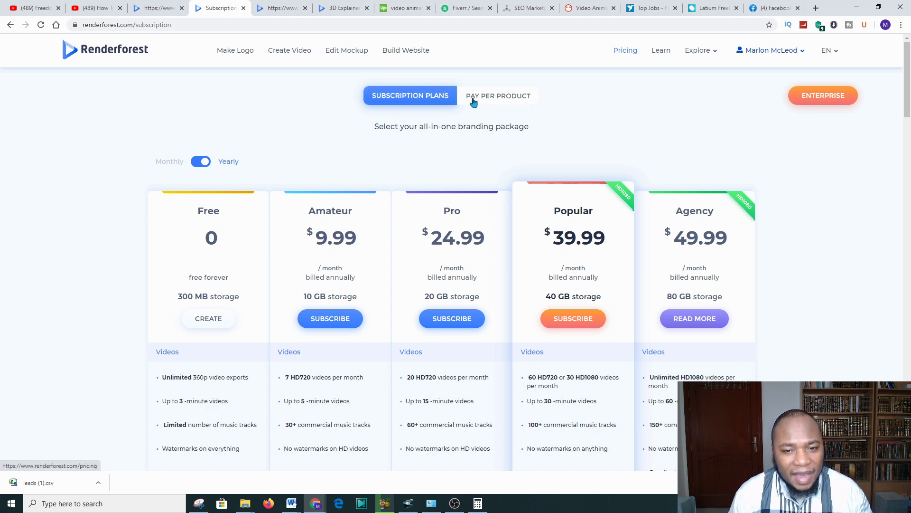
pyautogui.scroll(-4, 487, 174)
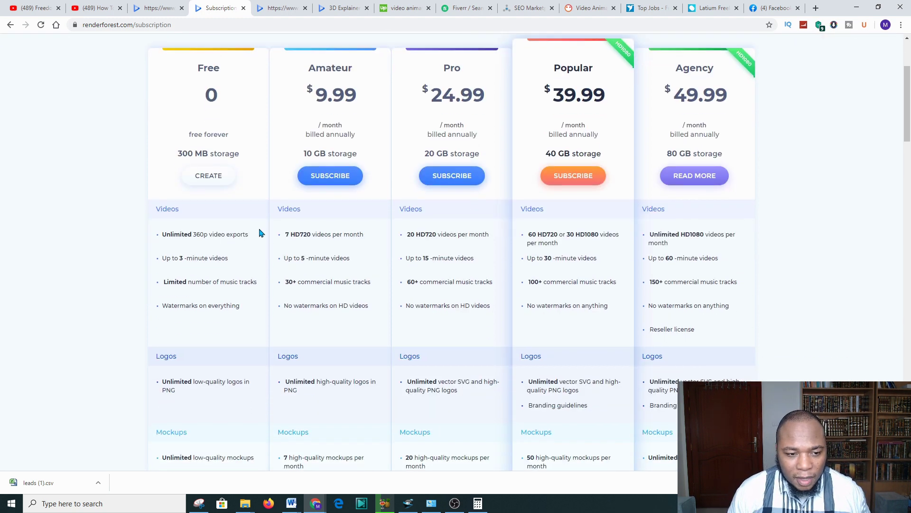
pyautogui.scroll(4, 426, 150)
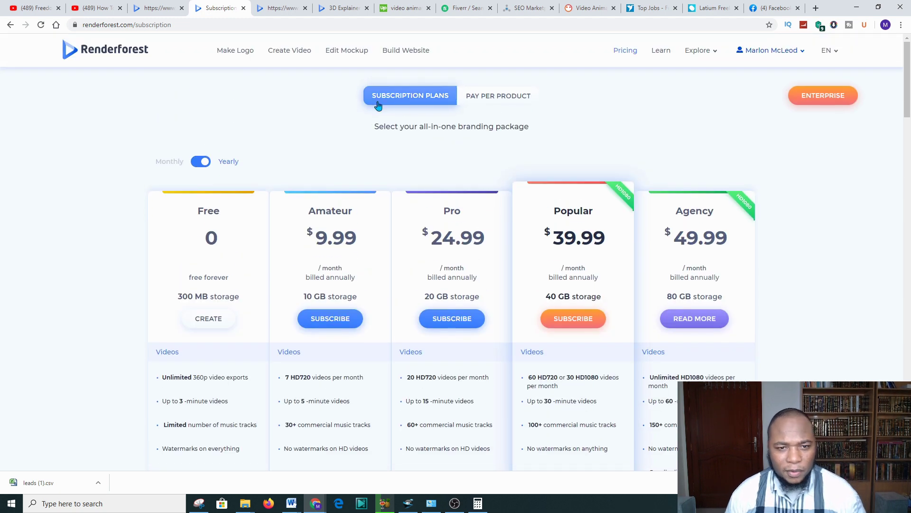
pyautogui.scroll(-2, 326, 245)
pyautogui.scroll(-7, 326, 245)
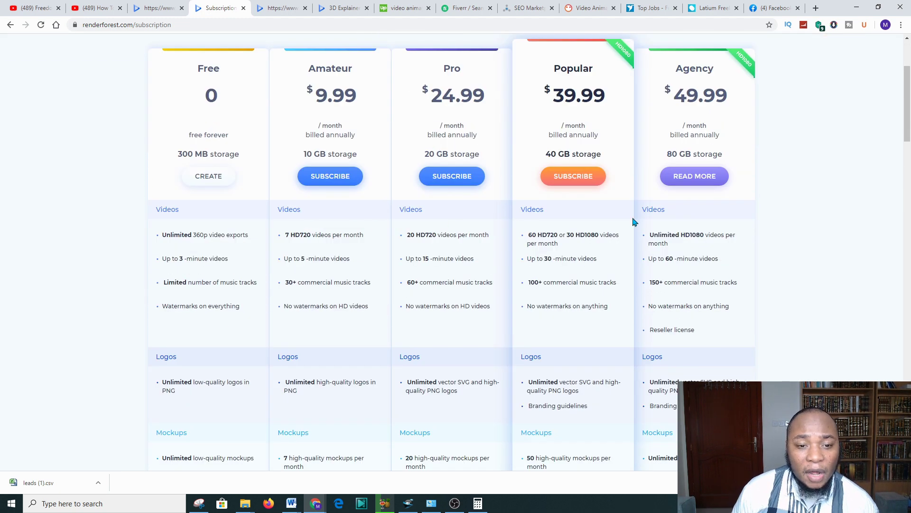
pyautogui.scroll(9, 426, 259)
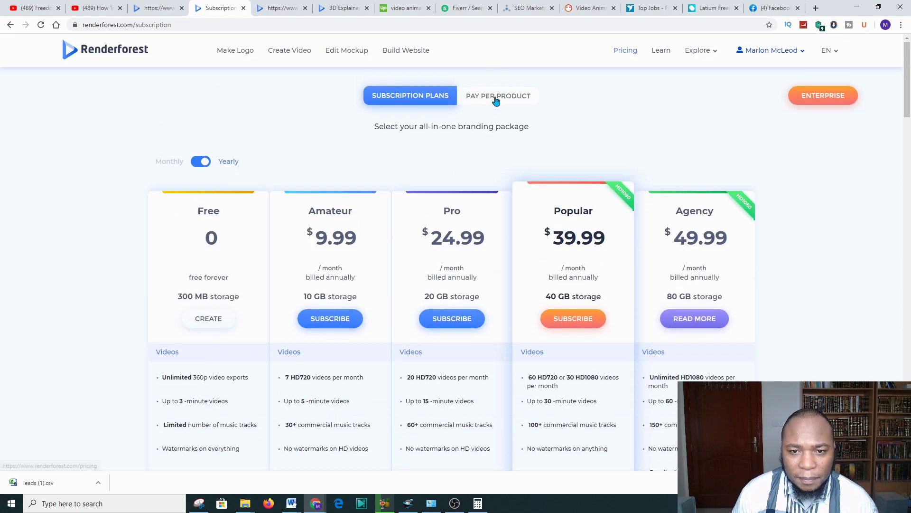
pyautogui.scroll(-2, 517, 100)
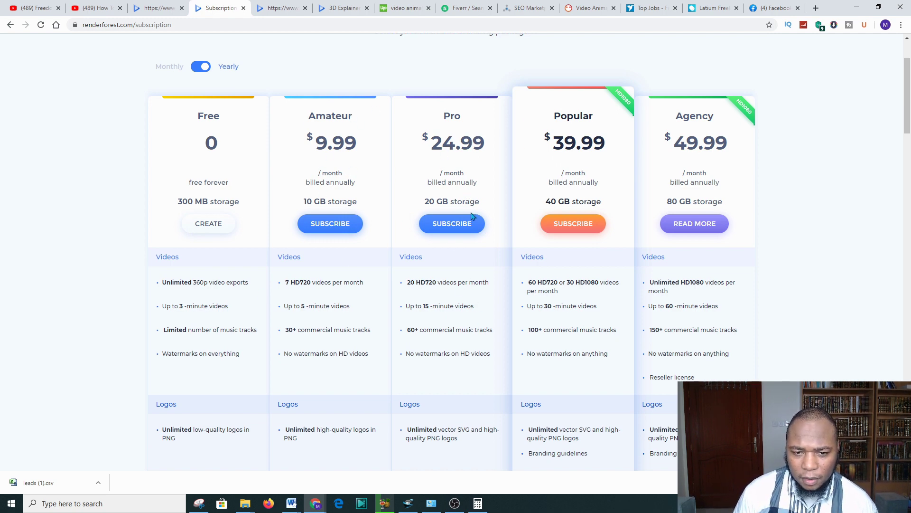
# - Switch to the PeoplePerHour page listing video animation projects
pyautogui.click(590, 8)
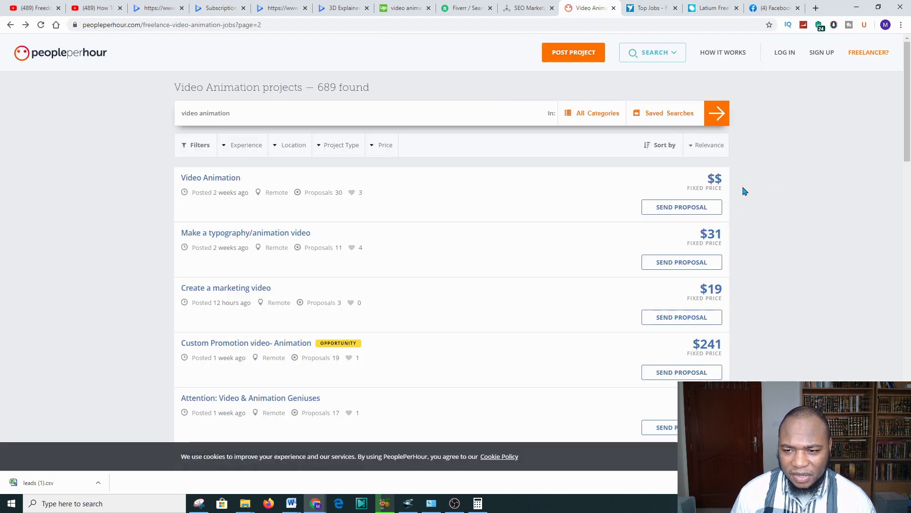